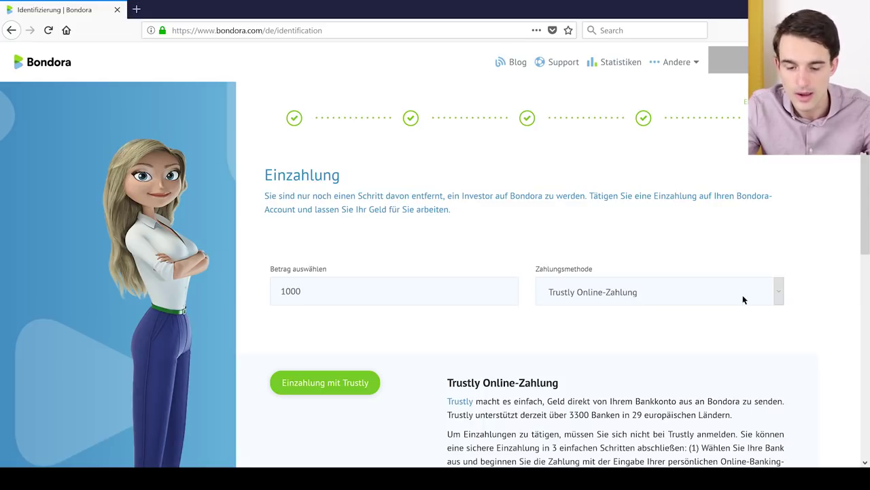
Step: Choose VISA und Mastercard as the payment method for the 1000 euro deposit and proceed with the card payment
scroll(743, 300, "down", 4)
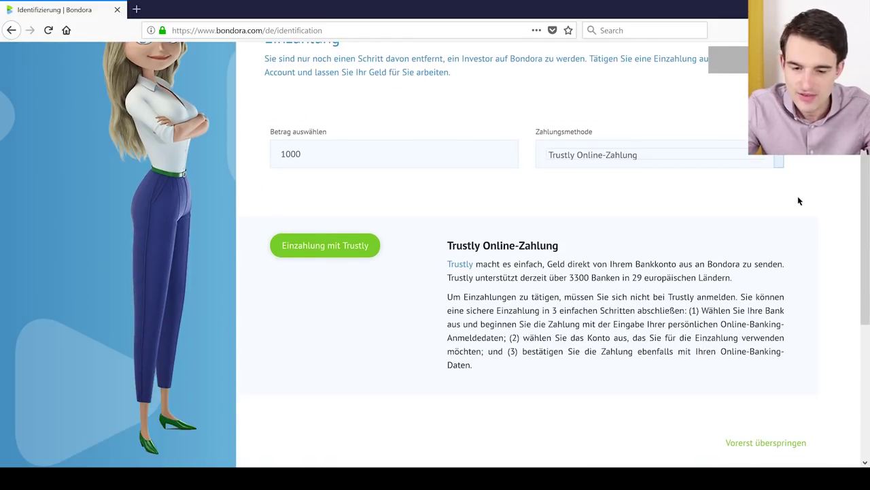
left_click(778, 161)
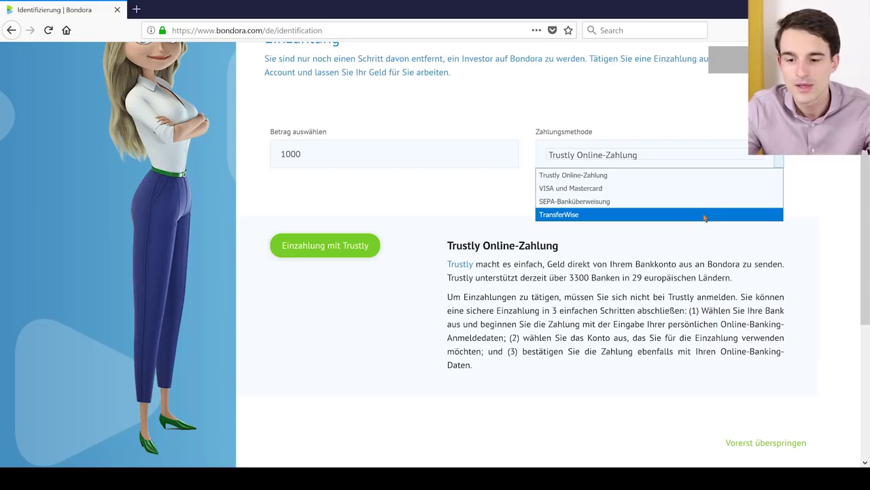
left_click(655, 189)
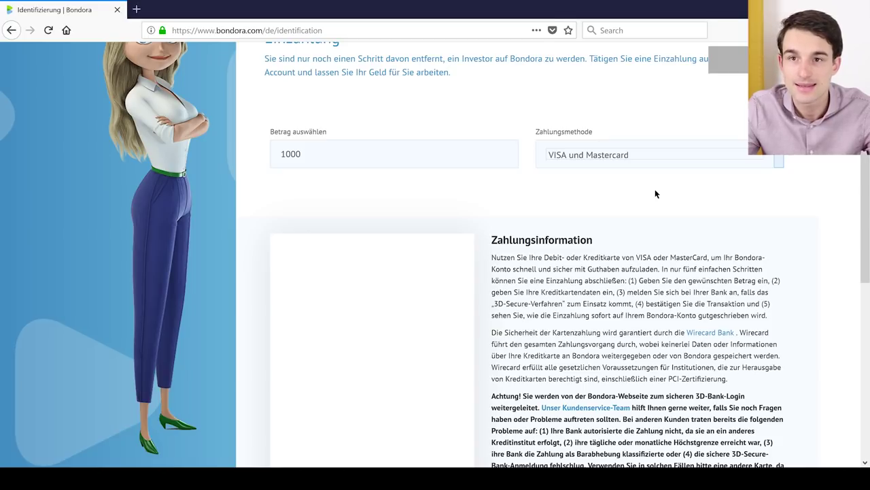
scroll(655, 194, "down", 2)
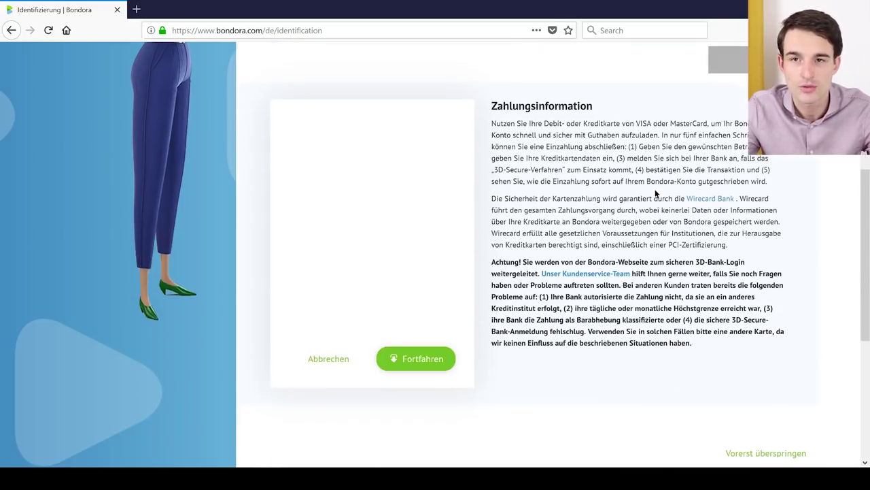
scroll(426, 193, "up", 1)
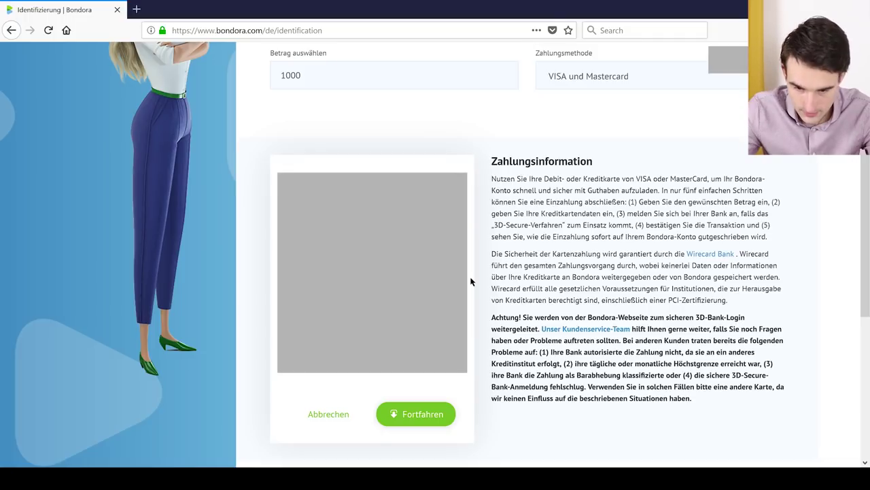
scroll(470, 281, "down", 1)
left_click(425, 342)
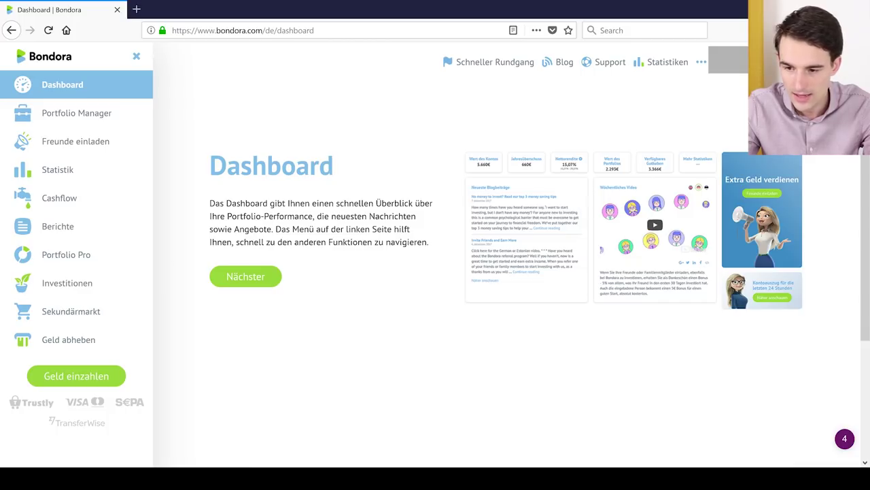
Step: Dismiss the dashboard's introductory tour and look over the account overview
key("Escape")
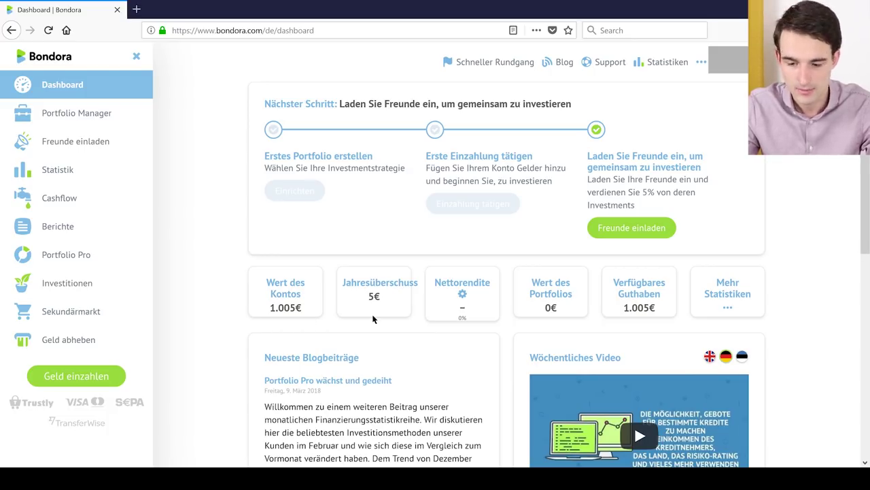
scroll(203, 237, "down", 5)
scroll(203, 238, "up", 5)
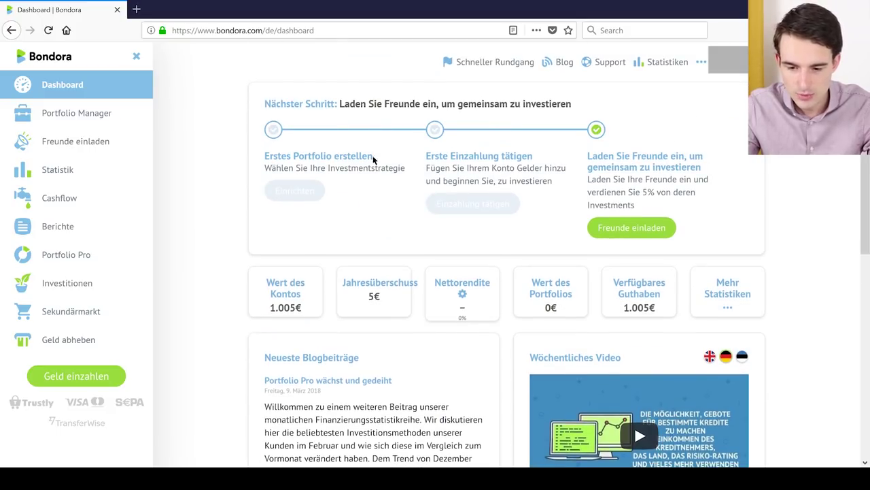
Step: Open the public Statistiken page in a new tab and examine the return, rating and portfolio profitability charts
right_click(648, 68)
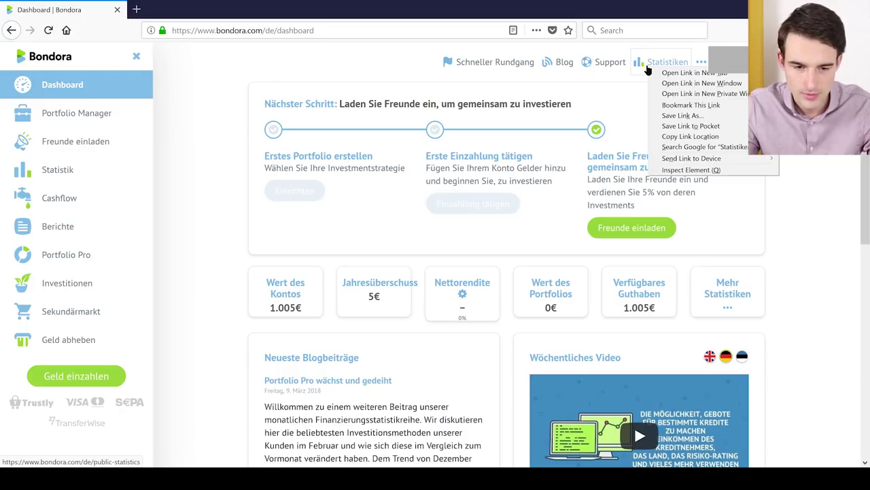
left_click(673, 68)
left_click(204, 8)
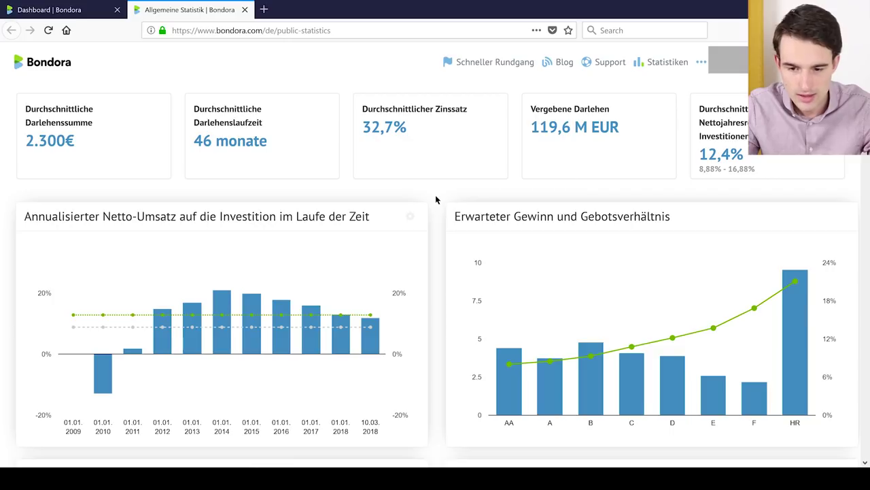
scroll(435, 198, "down", 2)
scroll(435, 198, "up", 2)
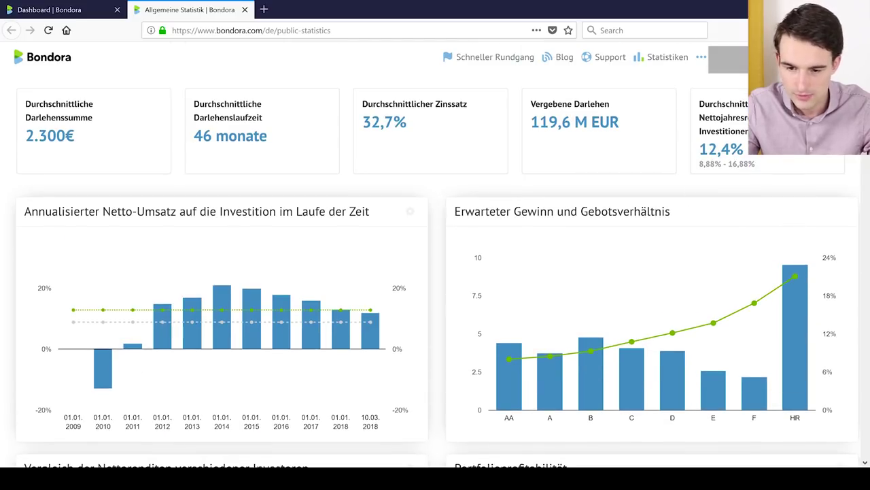
mouse_move(464, 214)
scroll(465, 215, "down", 5)
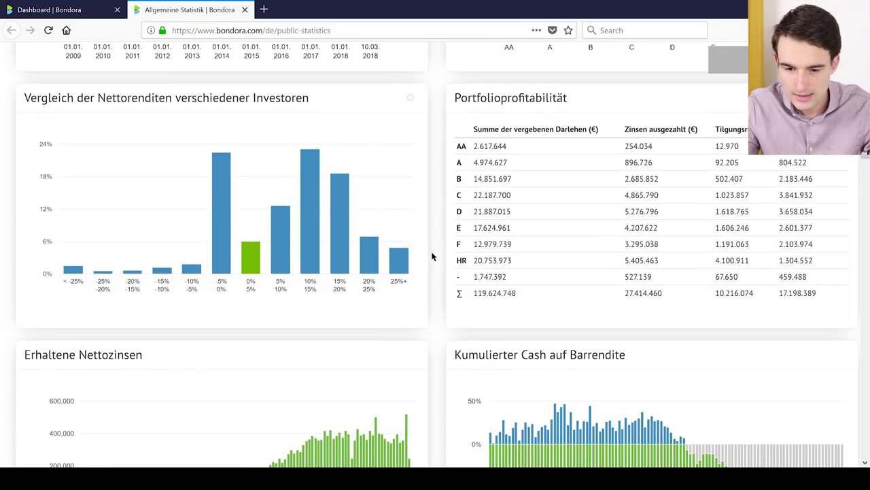
Step: Go back to the dashboard, open the Portfolio Manager and compare the expected loan distribution across strategies from Ultra-Konservativ to the riskiest
key("ctrl+shift+Tab")
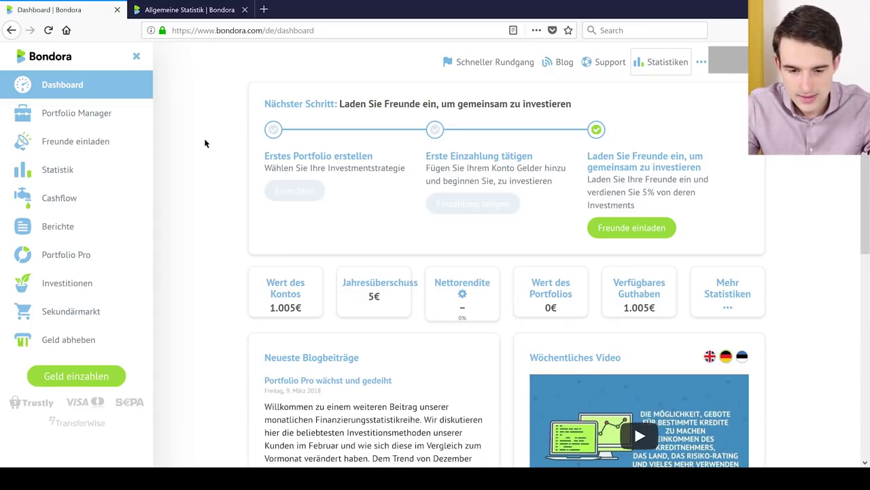
left_click(99, 115)
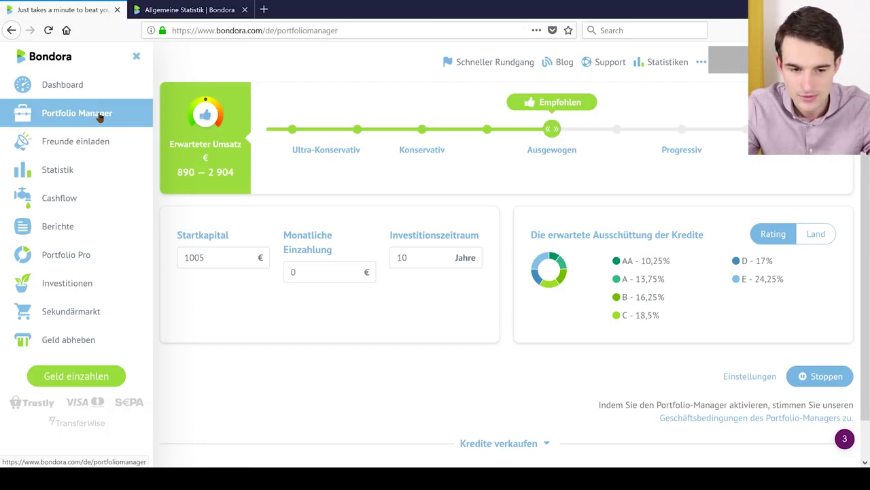
left_click(291, 129)
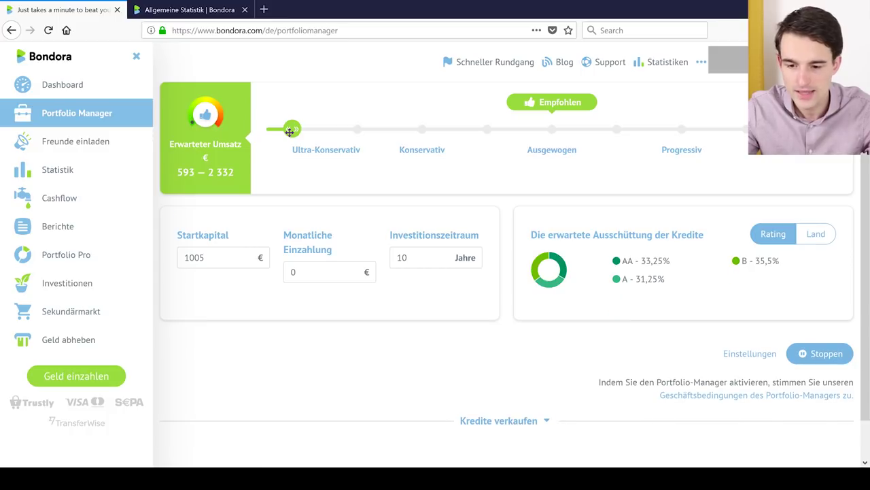
left_click(486, 129)
left_click(746, 129)
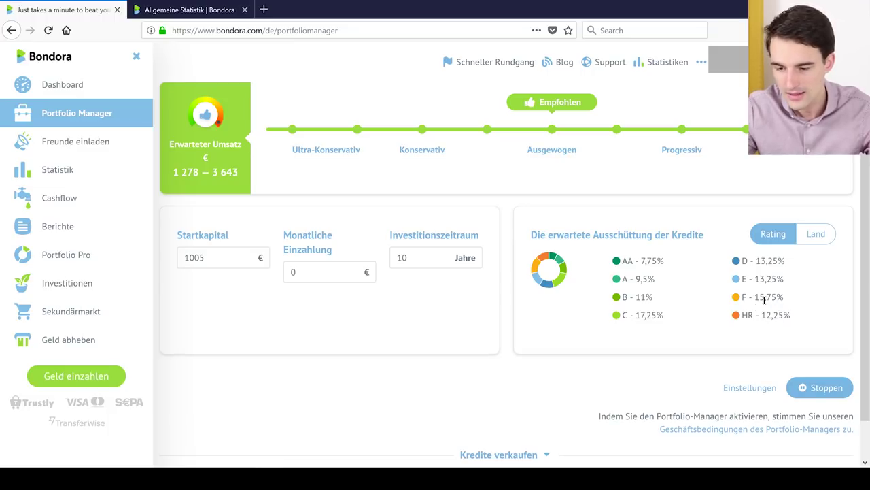
left_click_drag(811, 129, 552, 129)
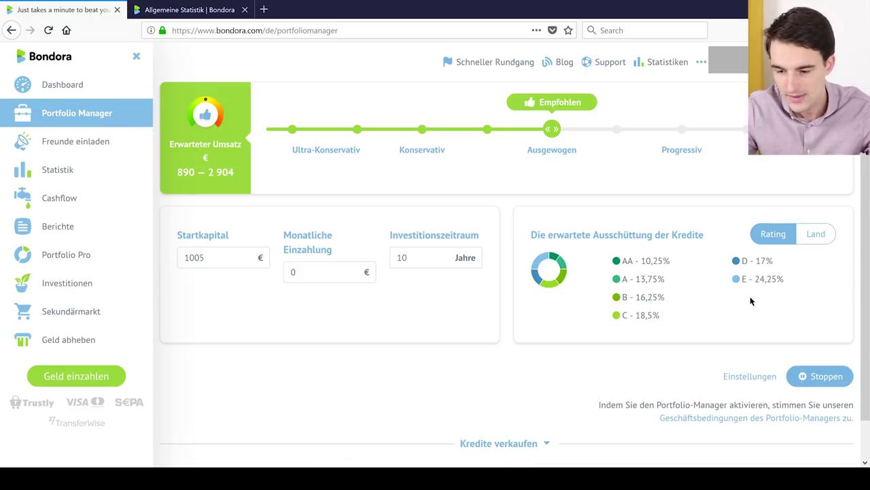
left_click_drag(552, 130, 293, 129)
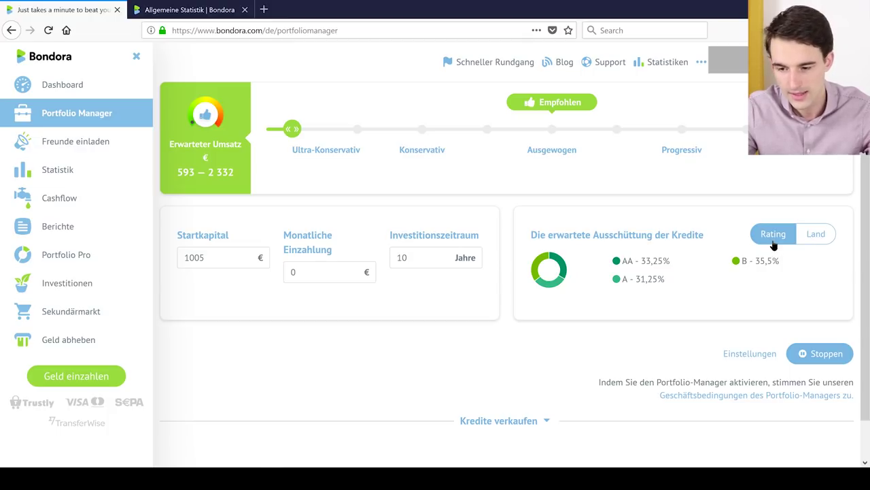
Step: Set the Portfolio Manager's strategy to Ausgewogen with a 5-year investment period and stop its automatic investing
left_click_drag(292, 128, 550, 132)
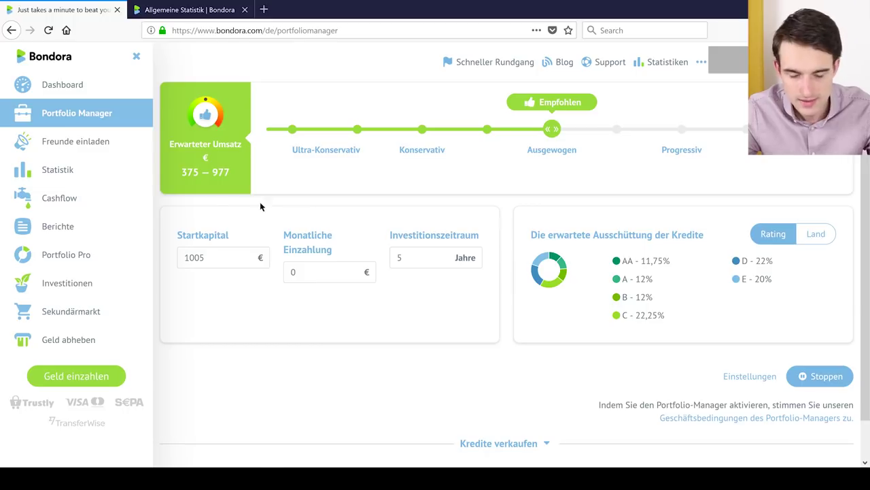
mouse_move(203, 167)
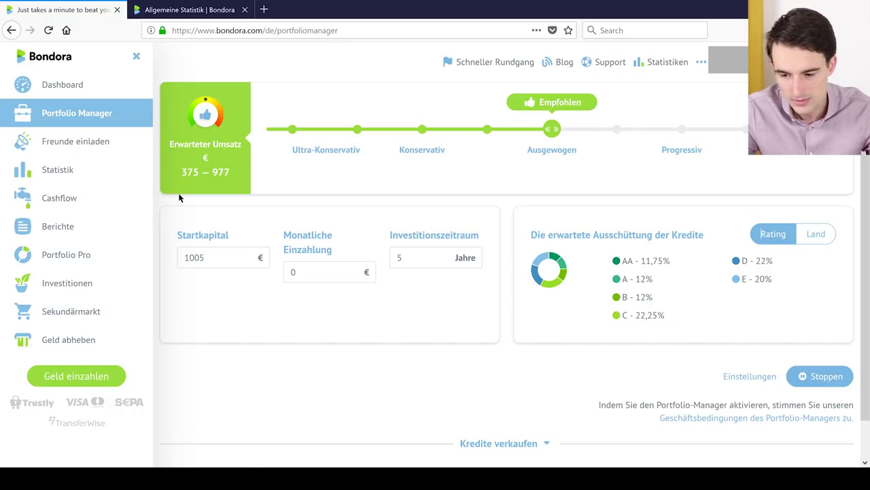
left_click(820, 376)
left_click(809, 400)
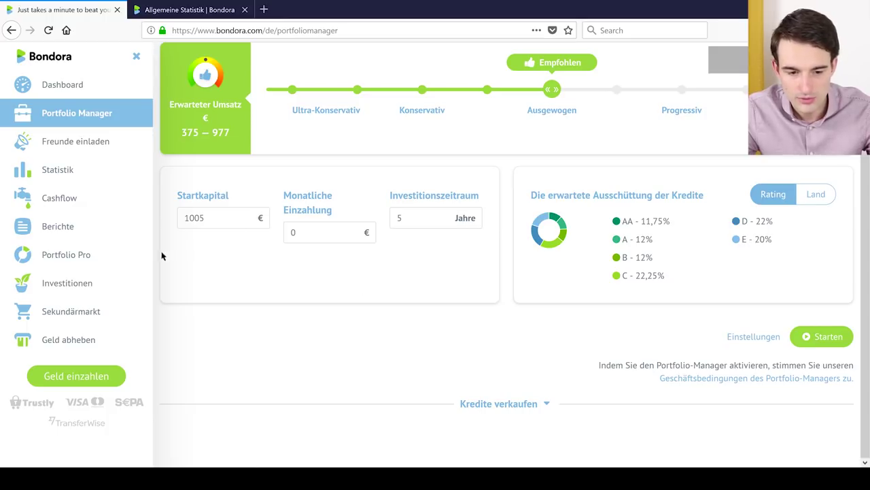
Step: Open Portfolio Pro and set the strategy to Ausgewogen after comparing Konservativ and Progressiv
left_click(86, 261)
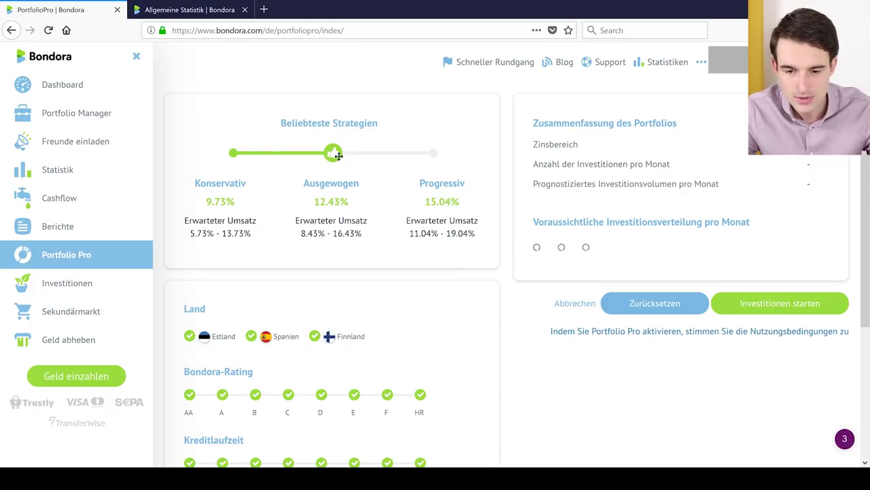
mouse_move(335, 154)
left_mouse_down()
mouse_move(443, 159)
mouse_move(330, 155)
left_mouse_up()
left_click_drag(263, 162, 243, 159)
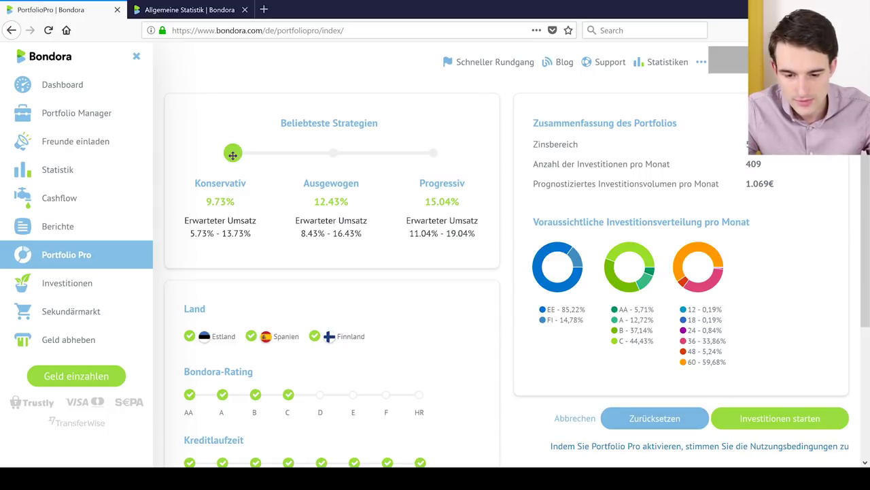
left_click_drag(233, 155, 435, 171)
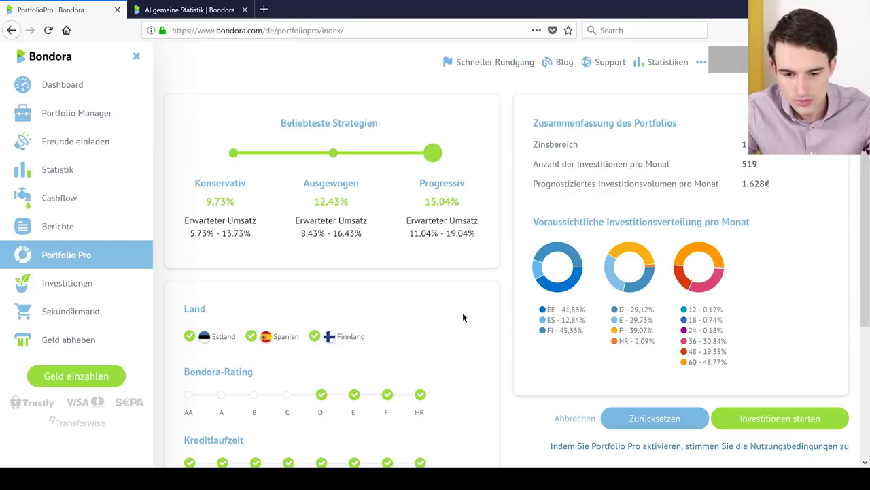
left_click_drag(431, 154, 333, 153)
Step: Exclude Spanien from the countries and the 48 and 60 month loan terms from the Portfolio Pro criteria
scroll(491, 301, "down", 3)
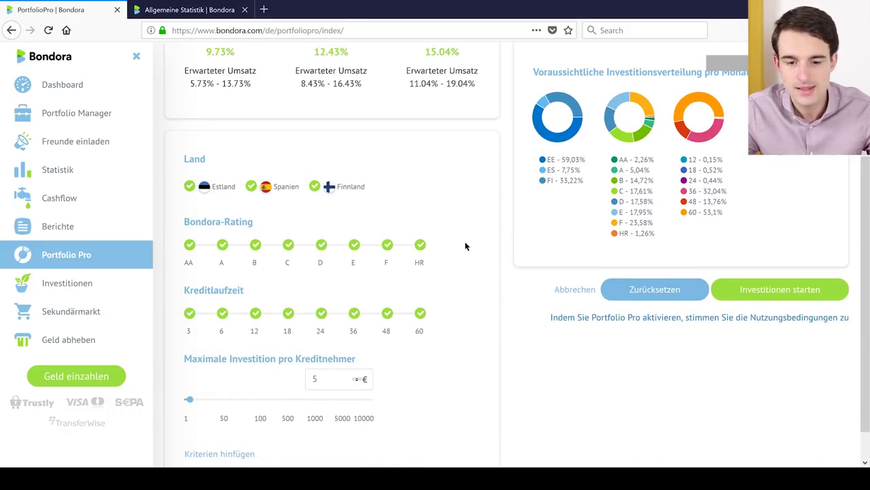
left_click(251, 186)
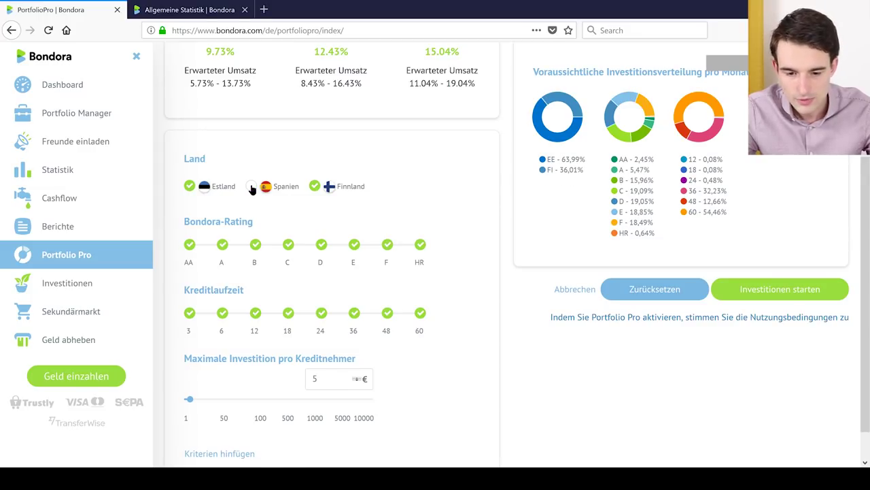
scroll(460, 215, "down", 1)
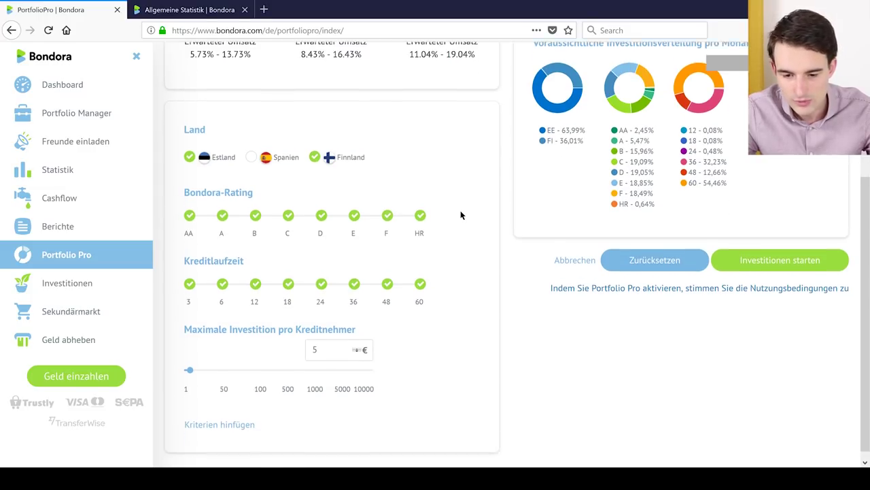
left_click(422, 281)
left_click(388, 280)
Step: Set the maximum investment per borrower to 10 €, trying 20 € along the way
left_click(190, 363)
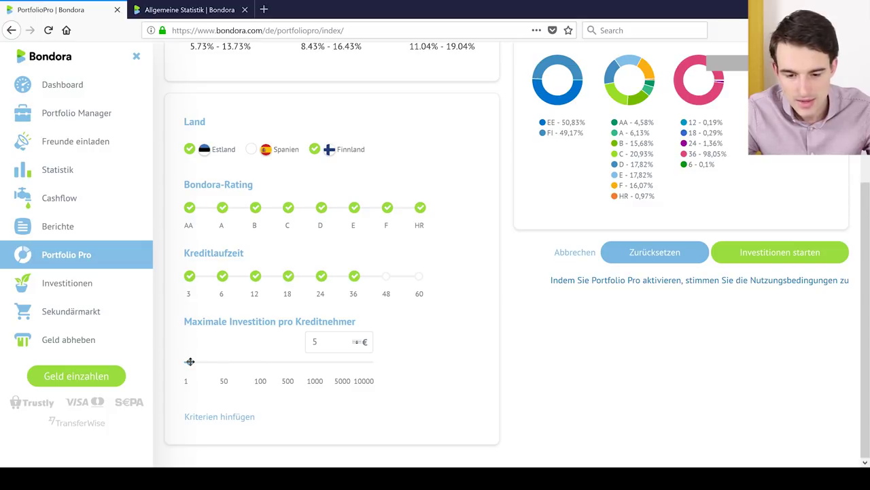
left_click_drag(189, 361, 193, 361)
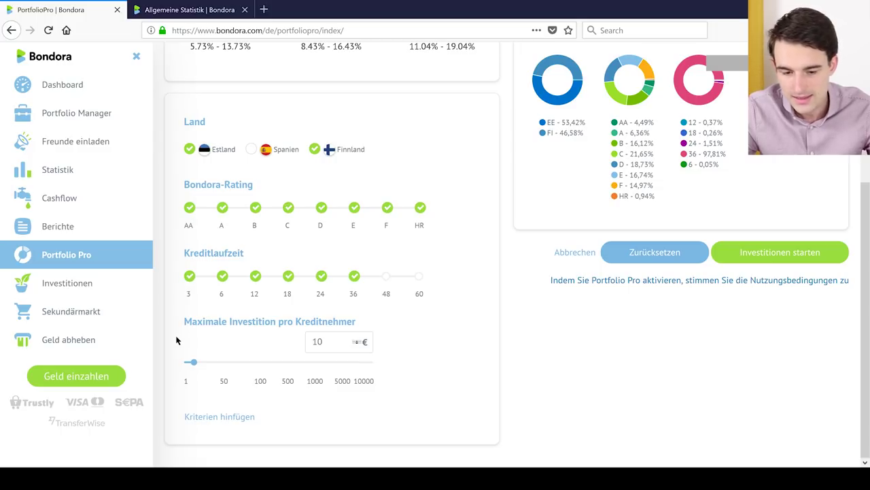
left_click_drag(193, 362, 200, 361)
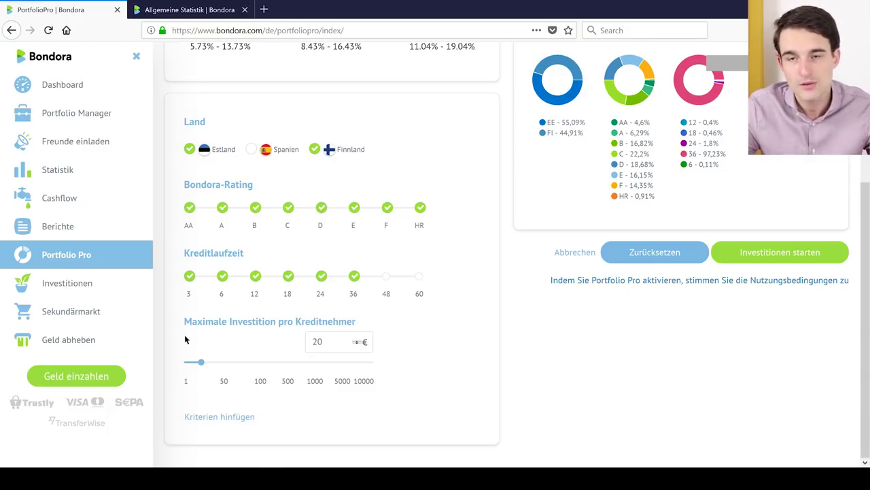
double_click(318, 342)
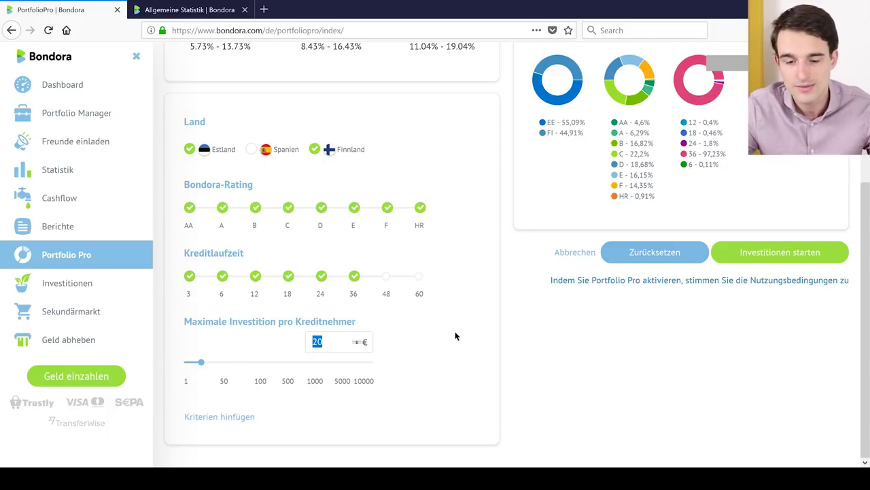
type("10")
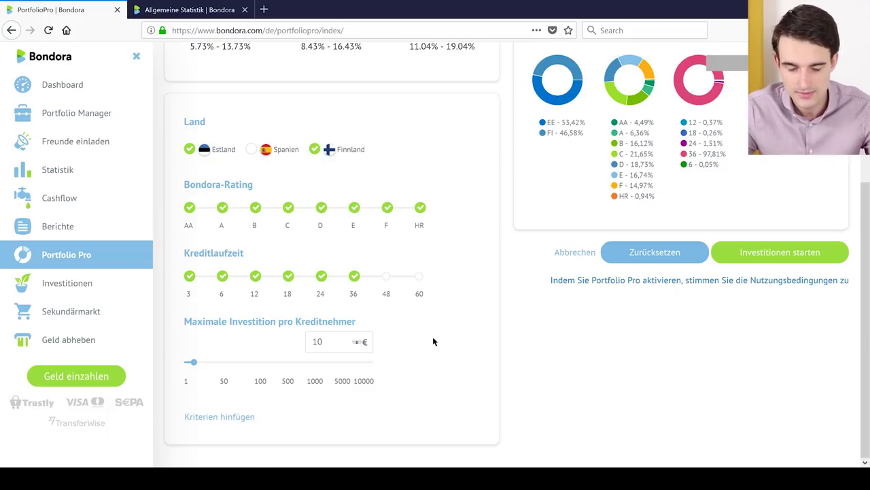
Step: Add the Zinsen criterion to Portfolio Pro and set its minimum interest rate to 13 %
left_click(247, 418)
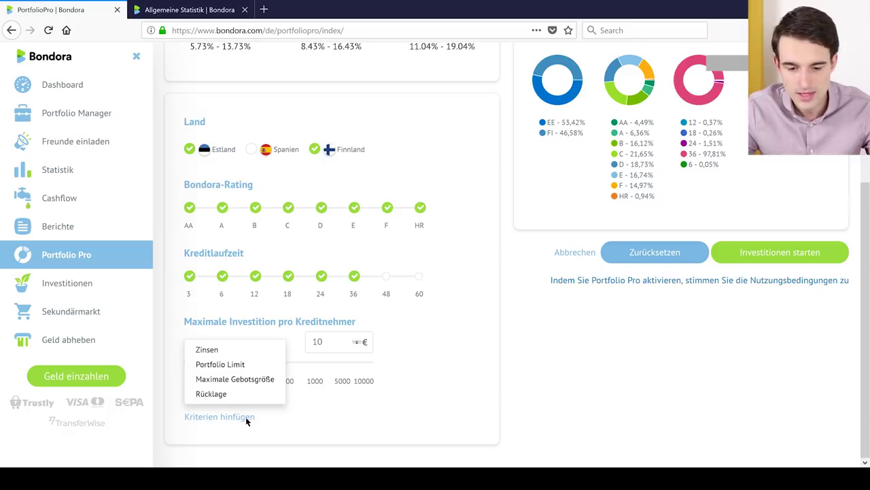
left_click(211, 351)
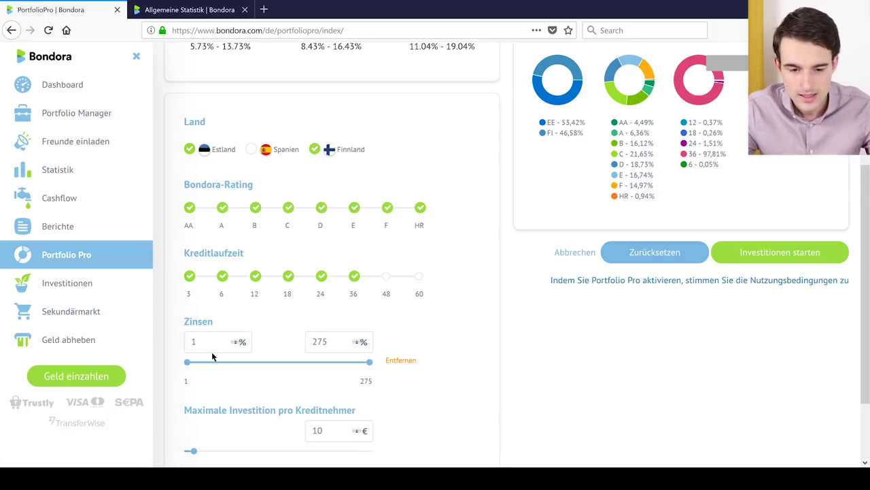
scroll(211, 352, "down", 2)
left_click_drag(187, 276, 195, 274)
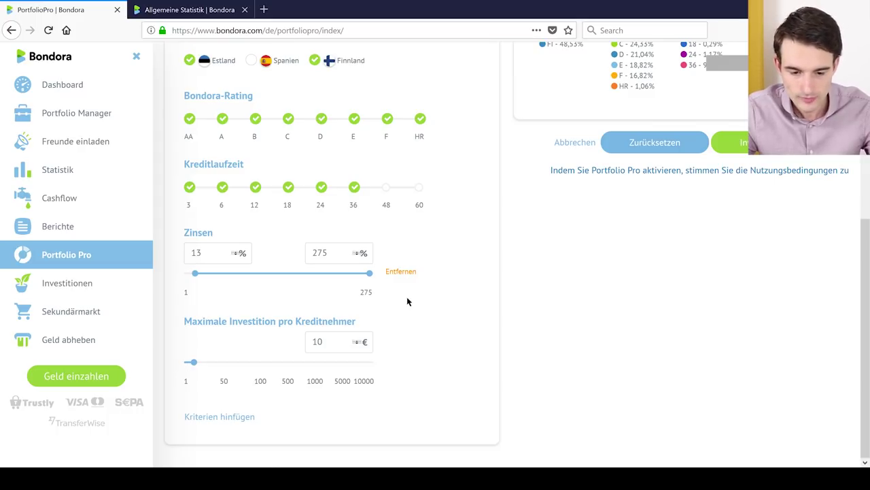
Step: Add the Maximale Gebotsgröße criterion to the Portfolio Pro settings, keeping it at 1 €
left_click(224, 417)
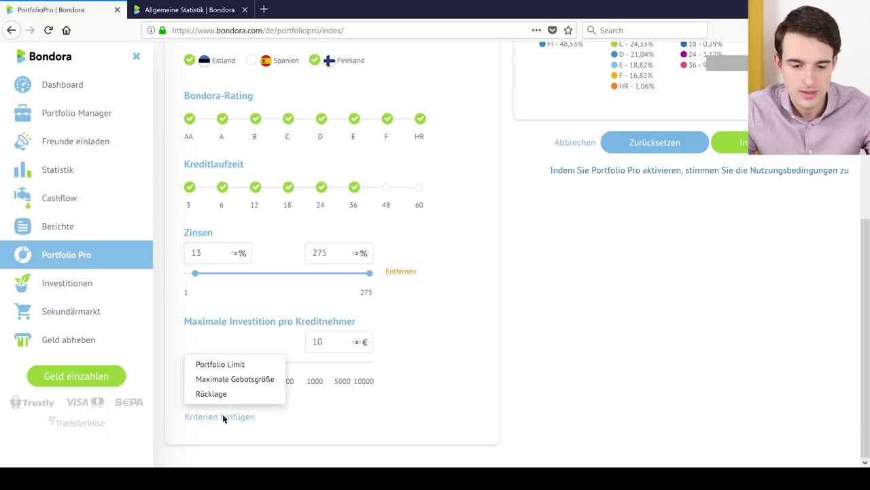
left_click(258, 379)
scroll(378, 371, "down", 2)
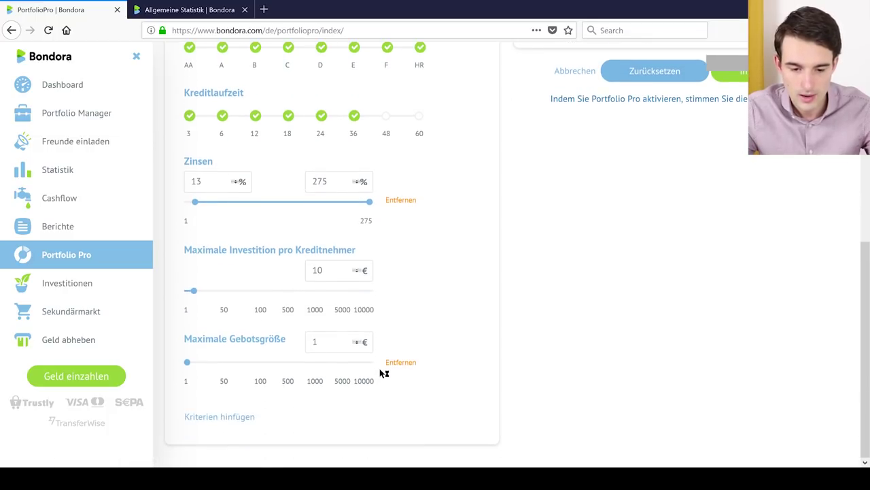
Step: Add the Portfolio Limit criterion and set it to 19075 €, trying 1000 € along the way
left_click(240, 418)
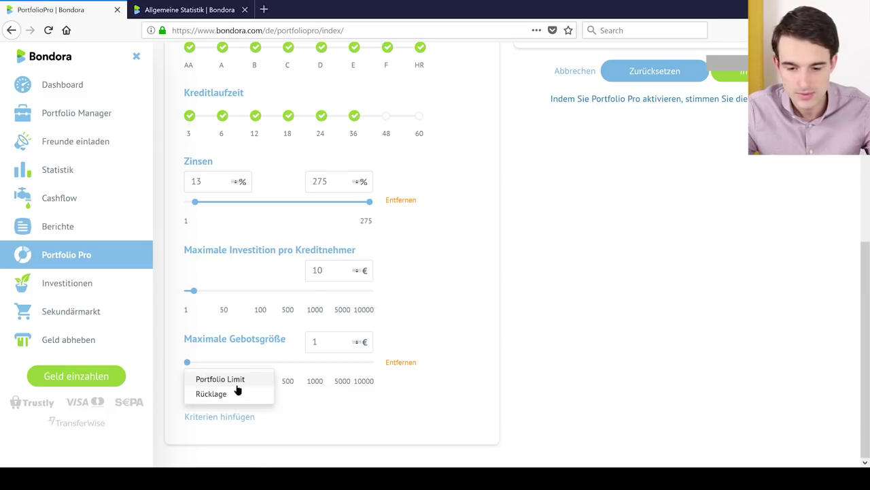
left_click(238, 381)
scroll(239, 385, "down", 2)
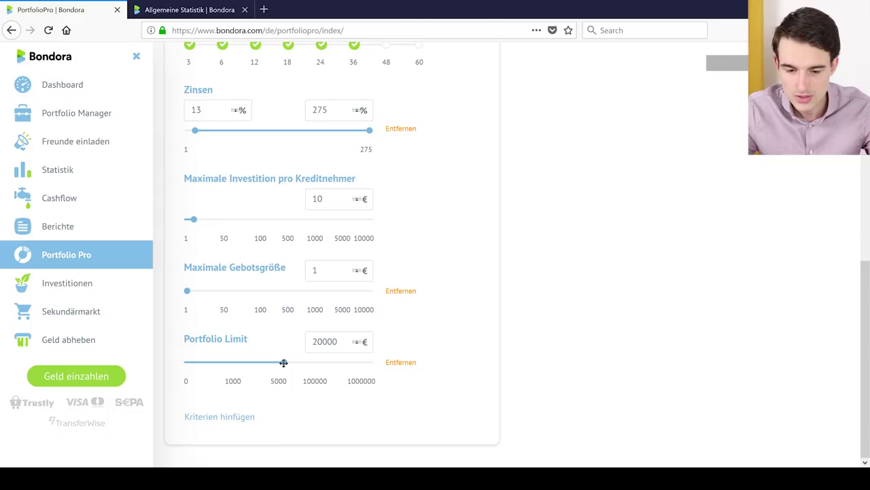
left_click_drag(284, 363, 232, 363)
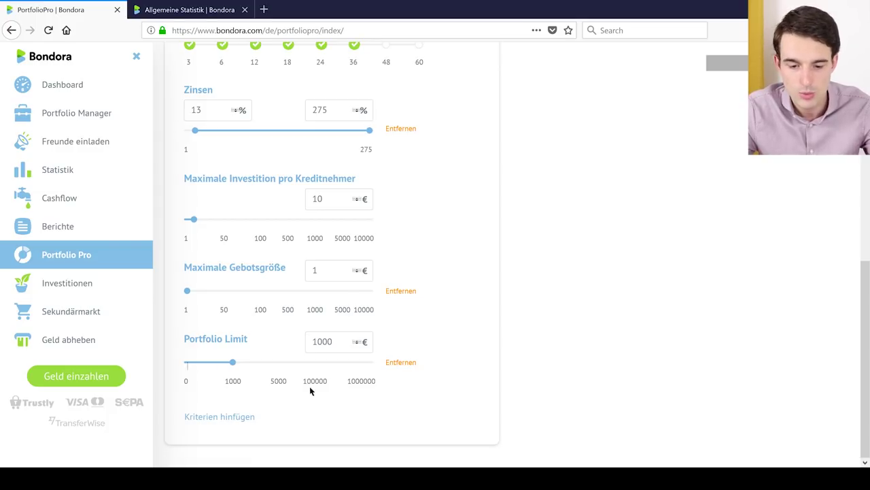
left_click_drag(233, 362, 283, 363)
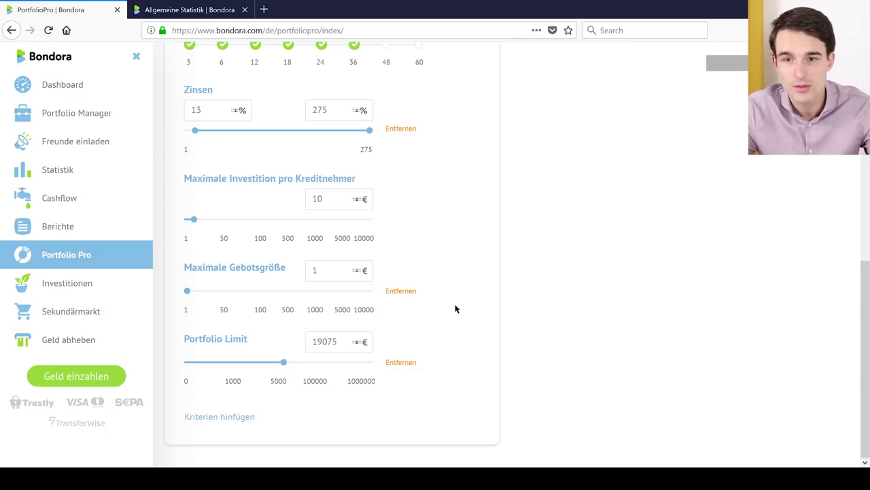
Step: Add the Rücklage criterion to the Portfolio Pro settings and set the reserve to 50 €
left_click(219, 416)
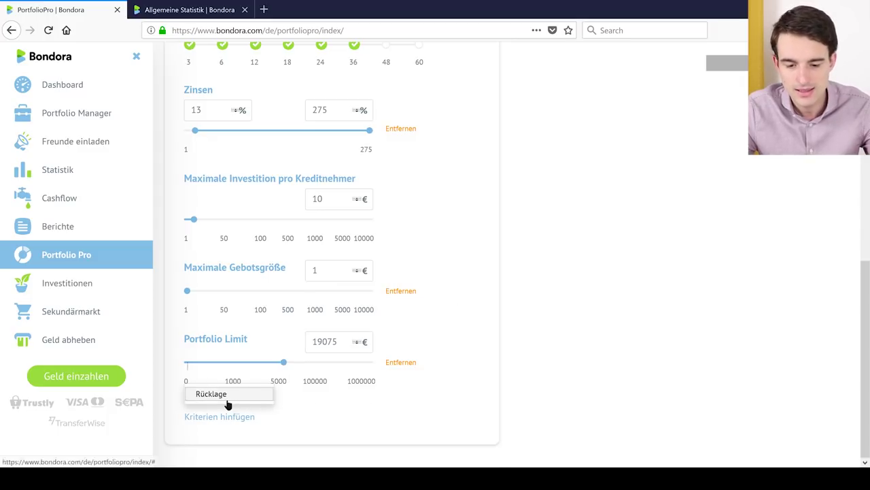
left_click(228, 401)
scroll(461, 359, "down", 2)
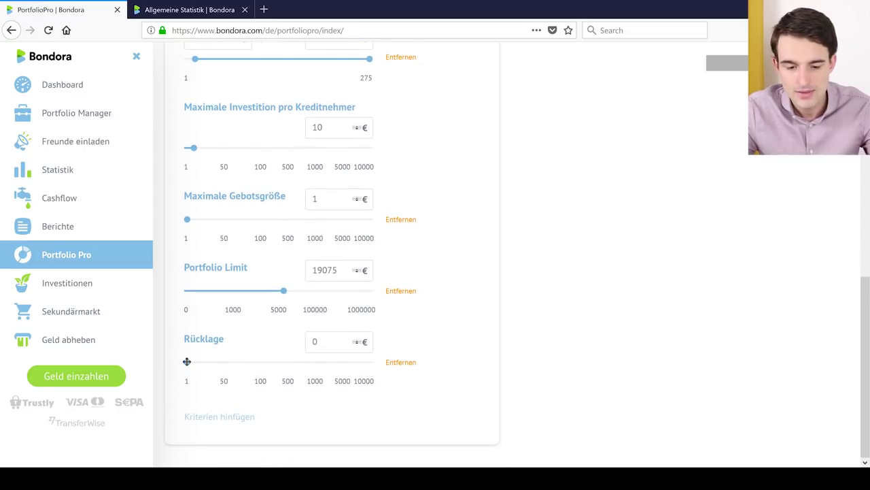
left_click_drag(187, 361, 218, 362)
left_click_drag(228, 361, 224, 361)
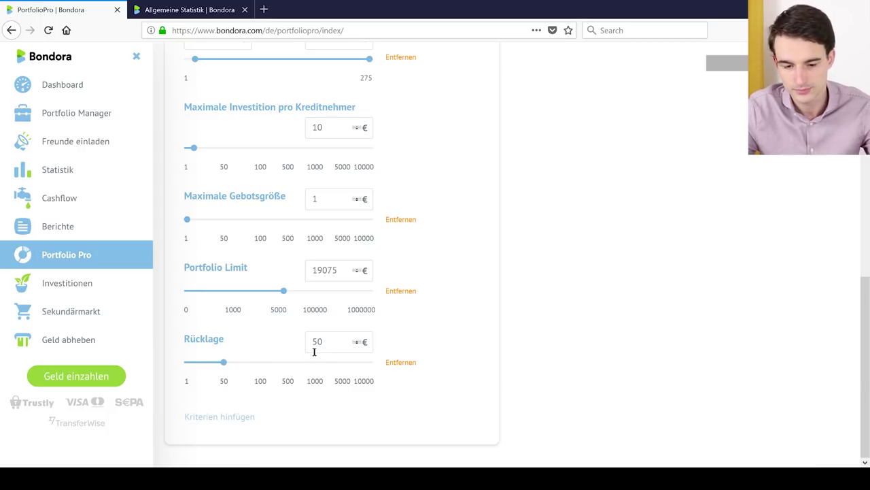
mouse_move(209, 344)
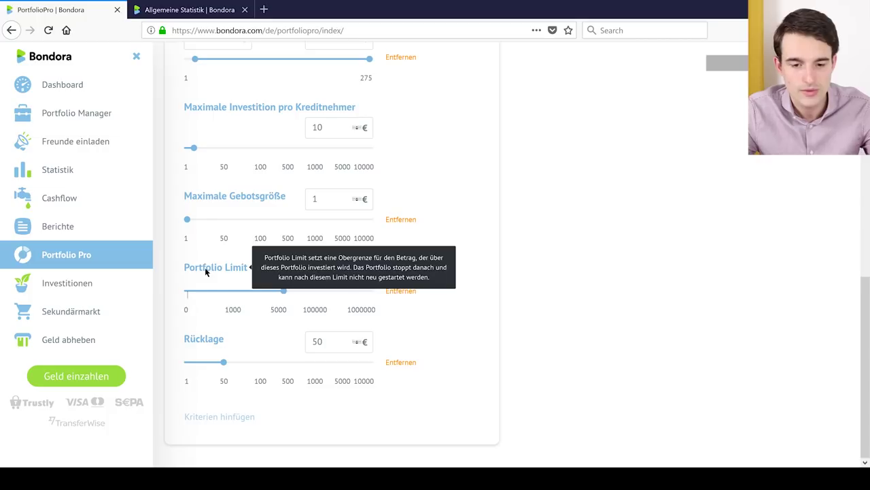
mouse_move(210, 198)
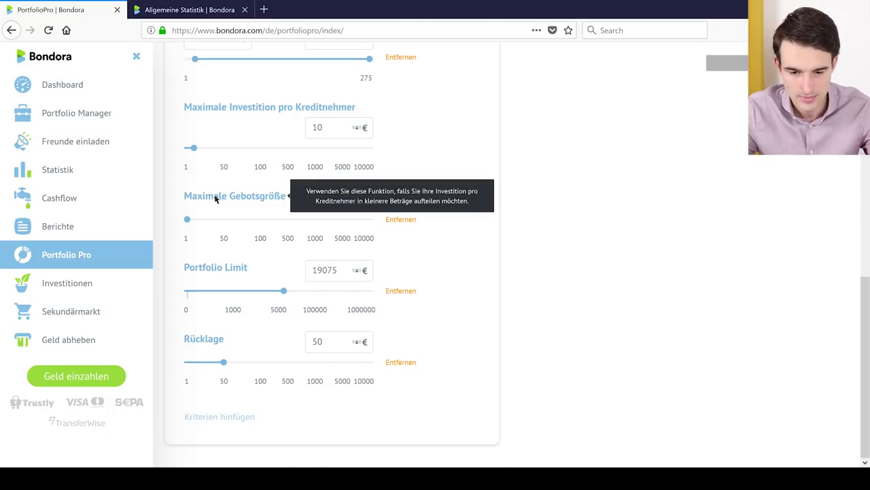
Step: Exclude the Bondora ratings HR and F from the Portfolio Pro criteria
scroll(484, 254, "up", 3)
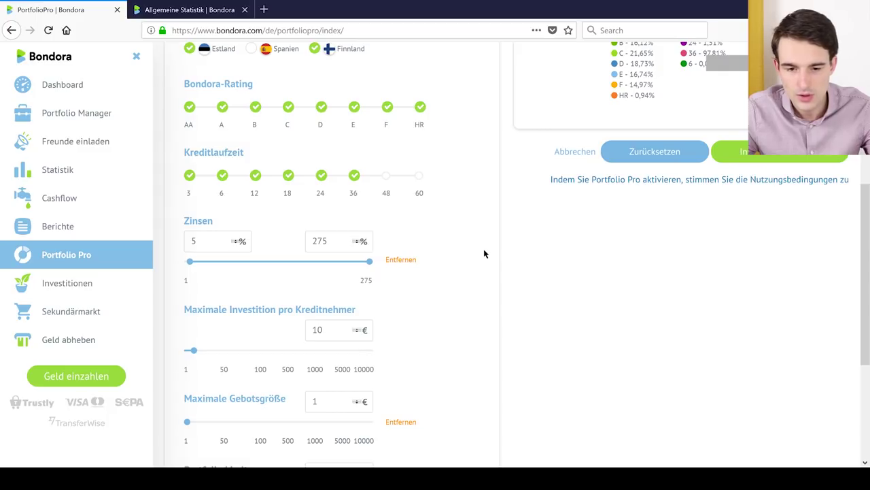
scroll(485, 253, "up", 3)
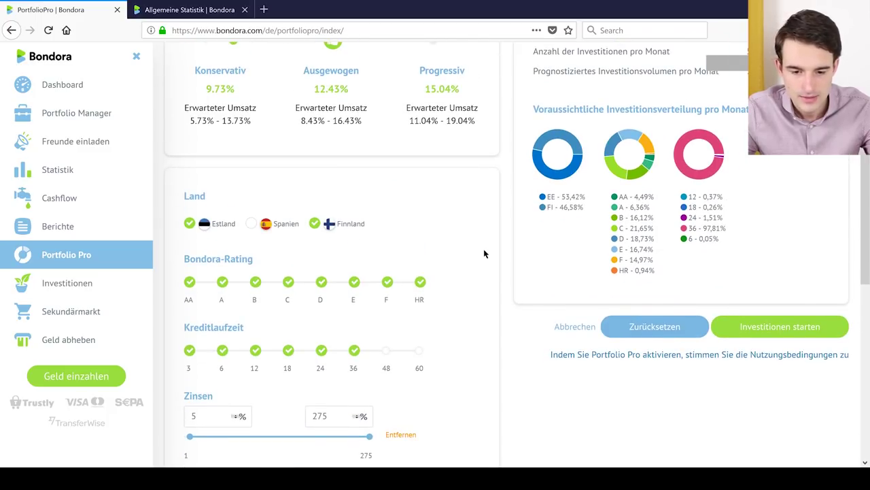
scroll(484, 254, "up", 1)
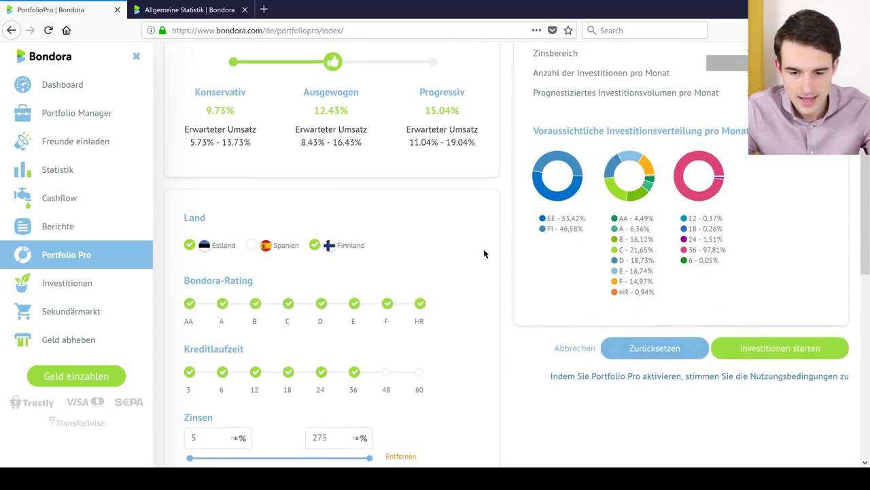
left_click(420, 306)
left_click(387, 305)
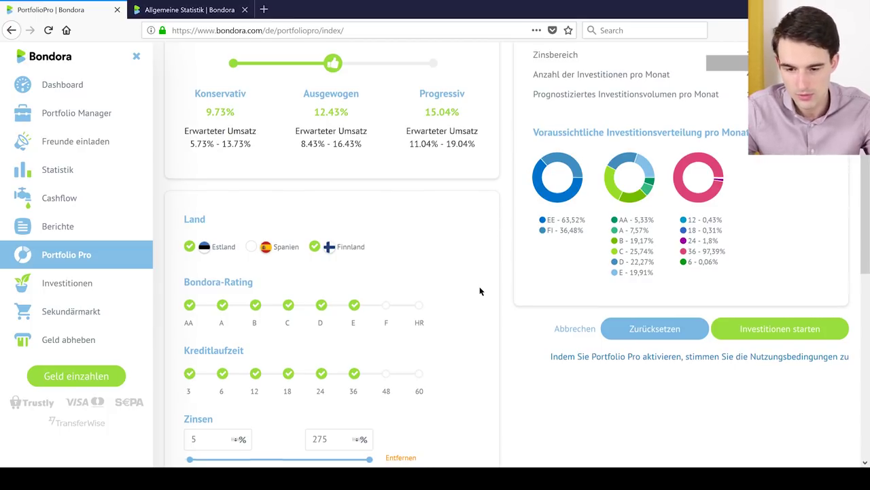
Step: Review the portfolio summary and start automated investing with the configured Portfolio Pro criteria
scroll(479, 291, "up", 3)
scroll(480, 291, "down", 2)
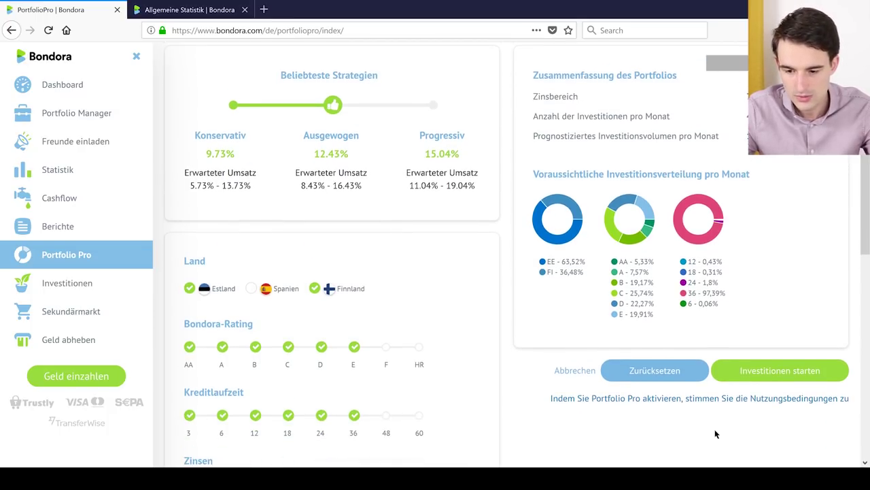
left_click(768, 373)
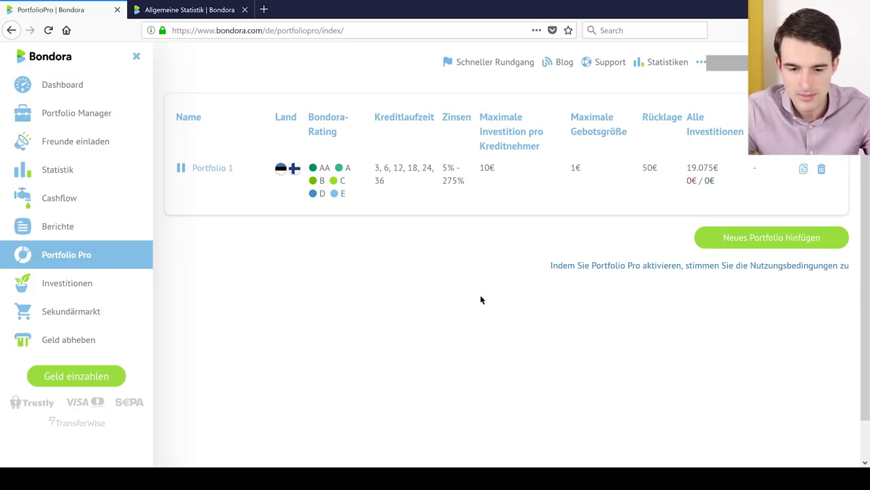
Step: Rename the new portfolio in the Portfolio Pro overview to "FF Test"
left_click(213, 170)
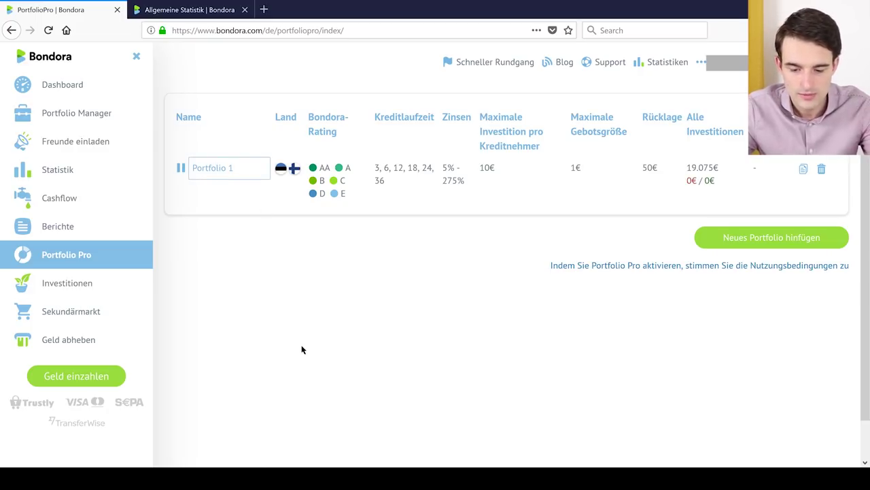
key("ctrl+a")
key("BackSpace")
type("F")
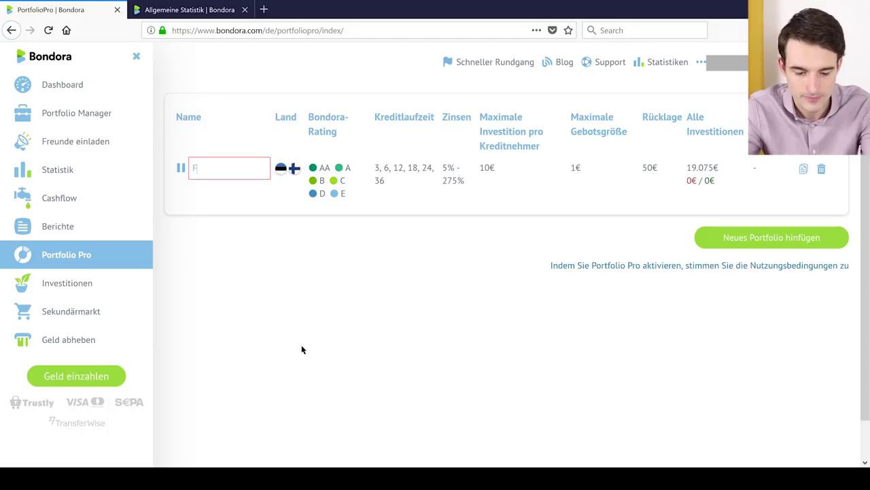
type("F Test")
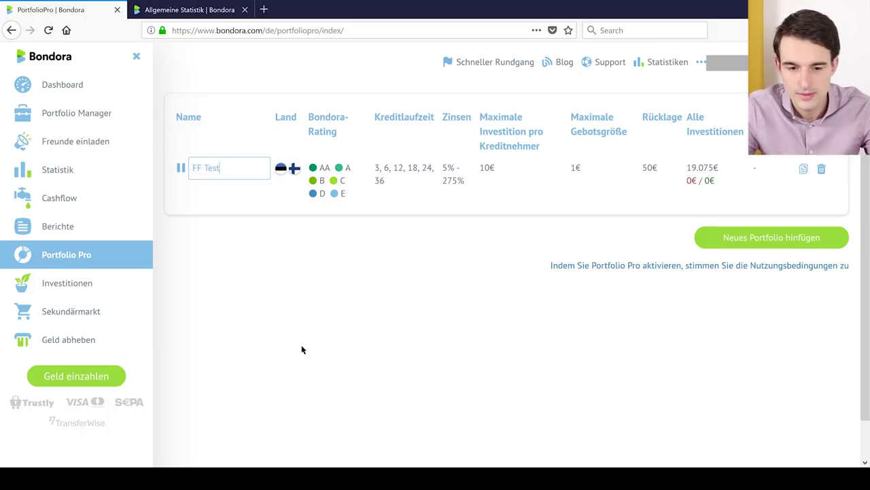
left_click(347, 284)
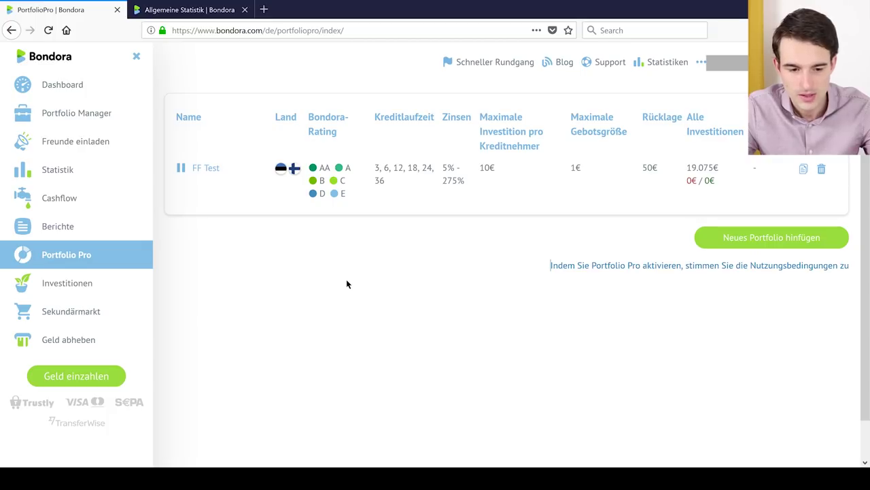
Step: Open the Sekundärmarkt loan listing and reduce the page zoom to 70 % so all columns fit
left_click(103, 313)
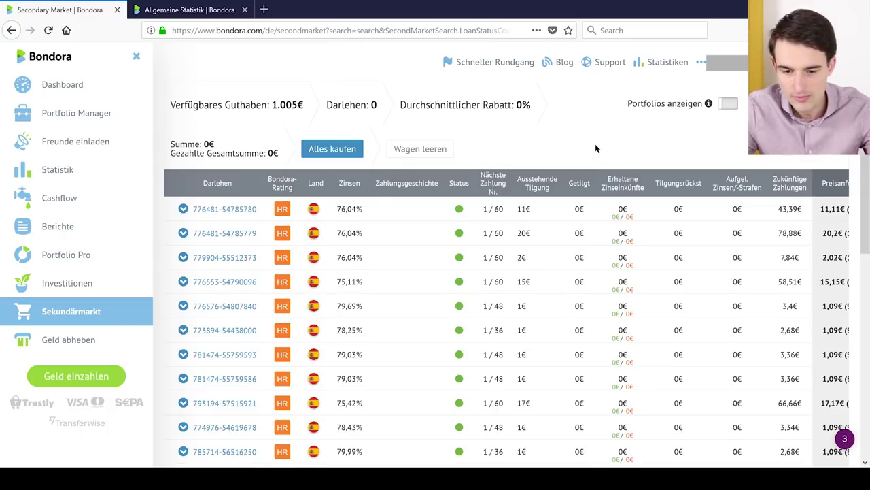
key("ctrl+minus")
key("ctrl+minus")
key("ctrl+minus")
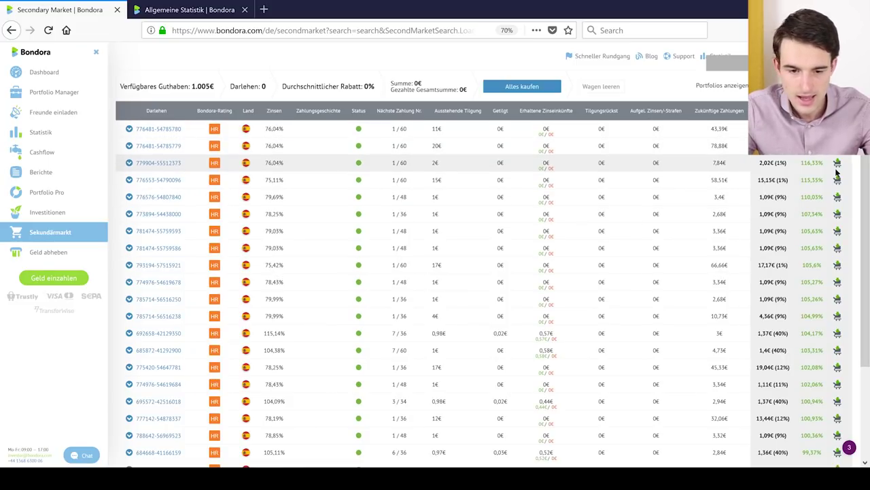
Step: Sort the Sekundärmarkt loans by Bondora-Rating, request 50 entries per page, and reload the listing
left_click(215, 110)
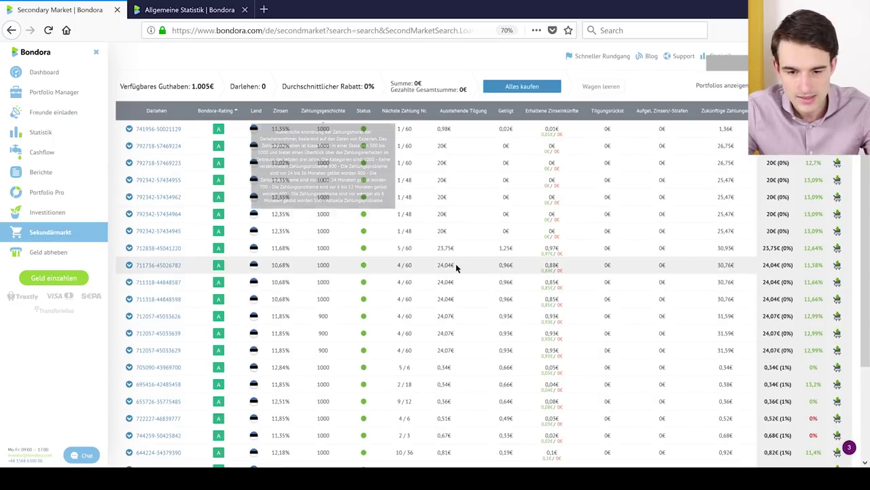
scroll(455, 266, "down", 3)
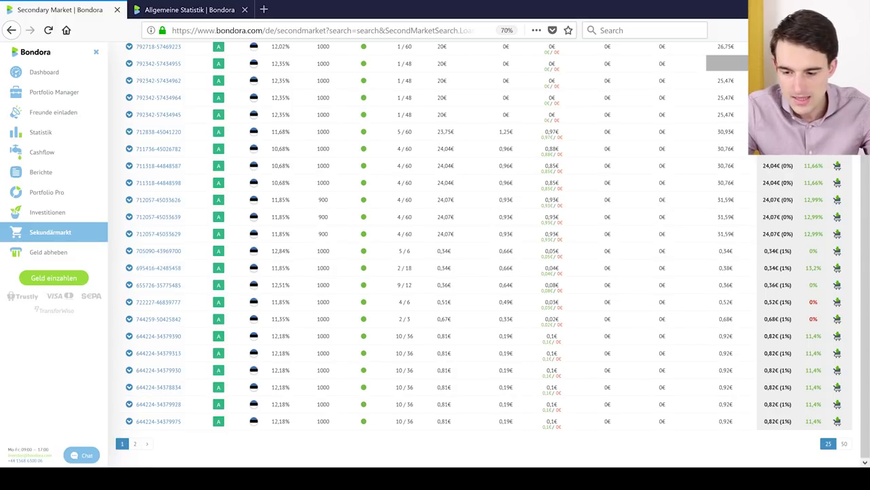
left_click(845, 444)
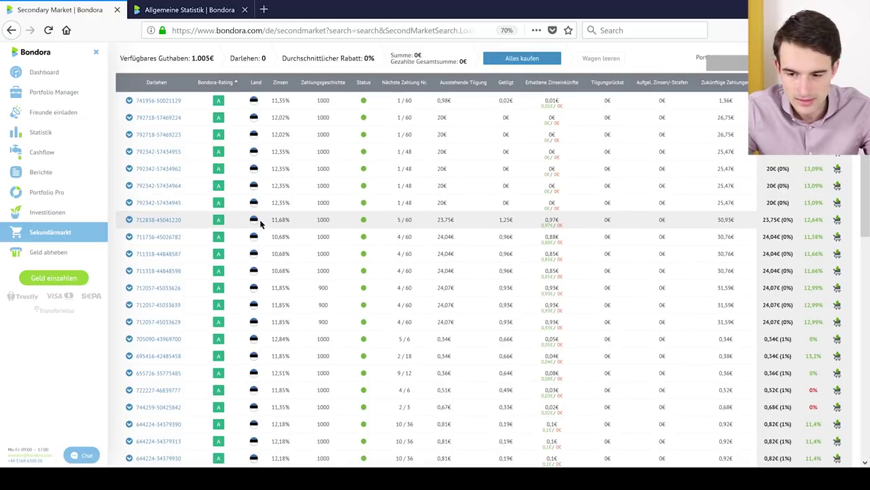
scroll(408, 70, "up", 1)
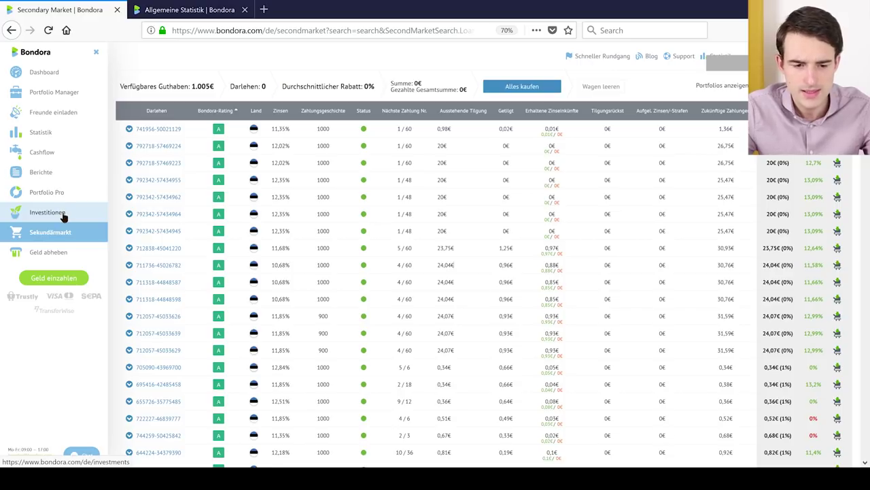
left_click(51, 234)
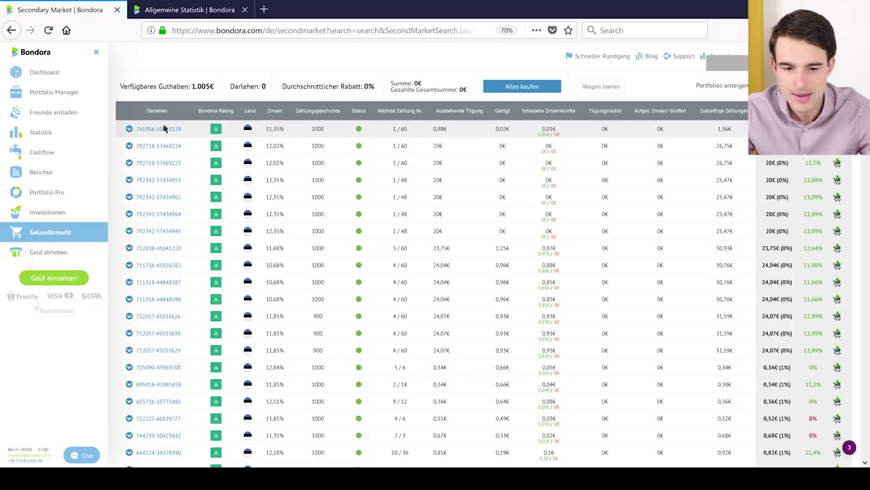
Step: Expand the first listed loan and examine its overview, borrower, income and expenses, registered payment problems and collection process sections
left_click(128, 130)
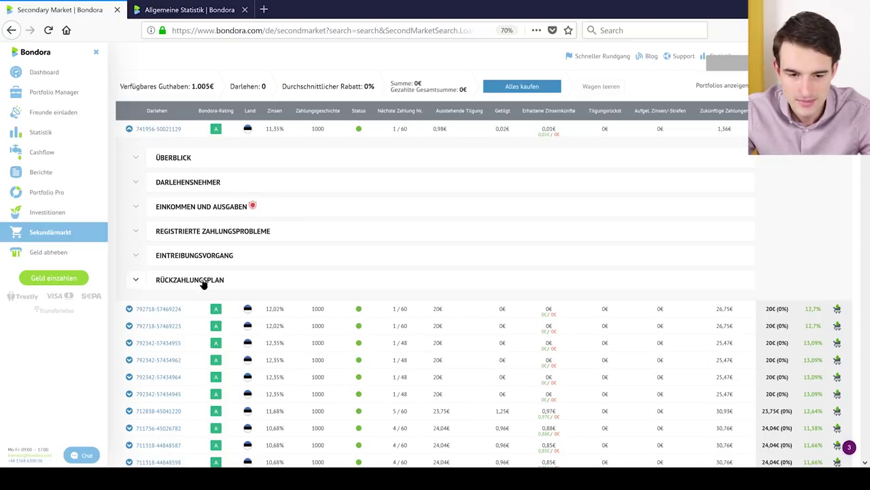
left_click(144, 161)
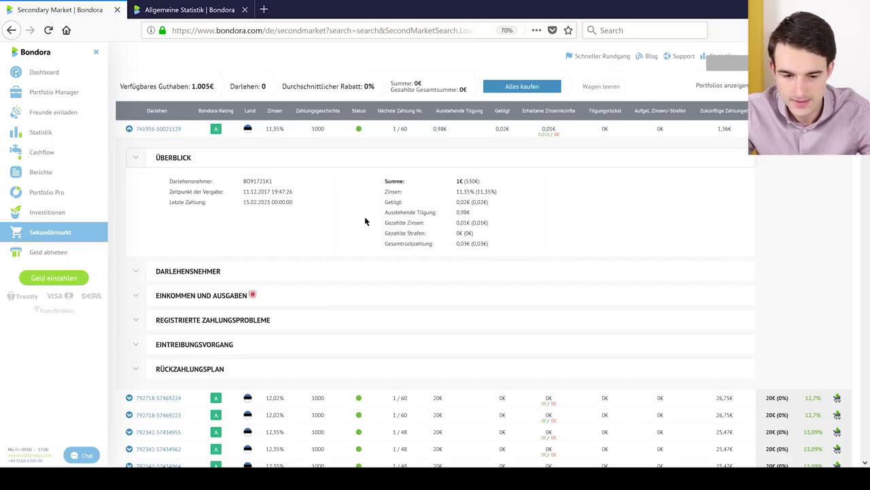
left_click(138, 270)
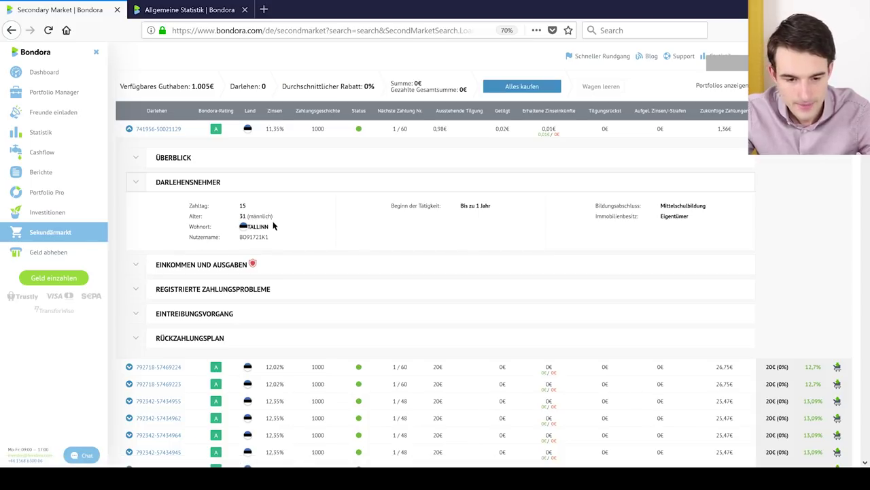
left_click(133, 270)
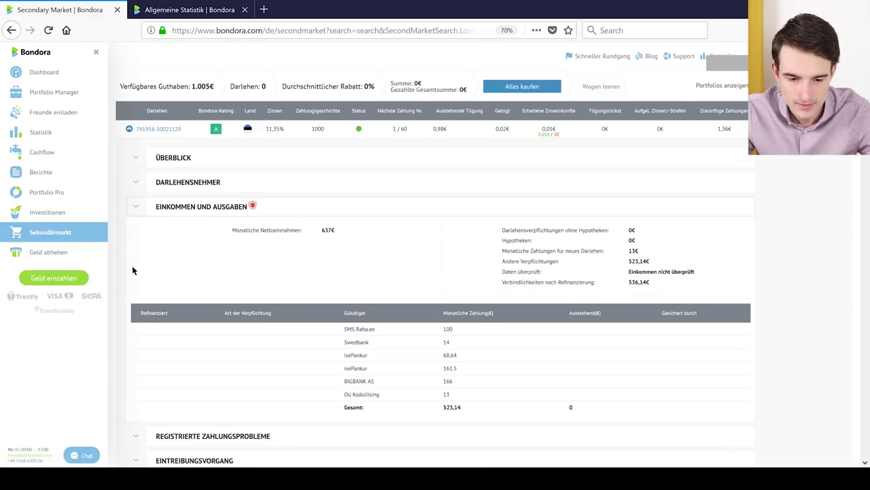
scroll(133, 270, "down", 3)
left_click(143, 348)
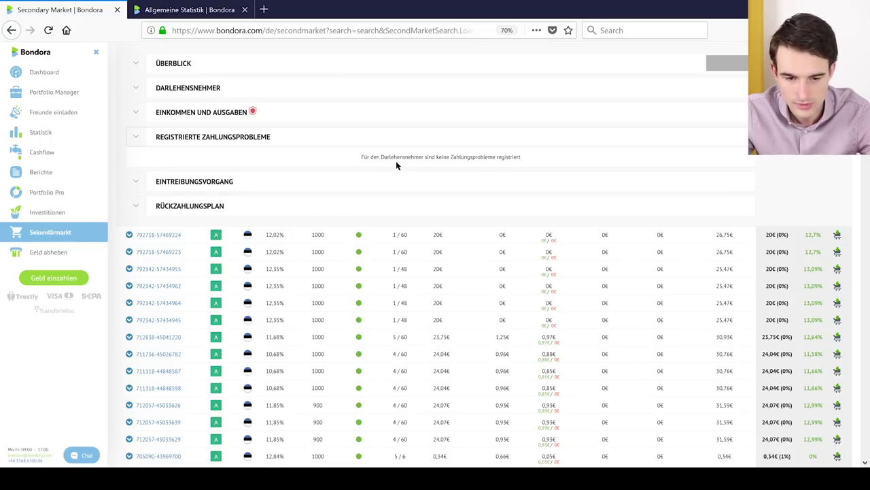
scroll(396, 166, "up", 3)
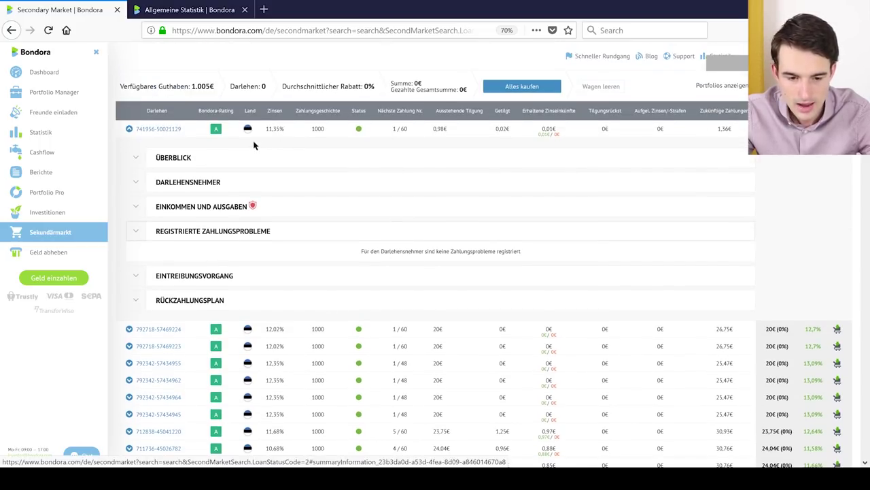
left_click(140, 282)
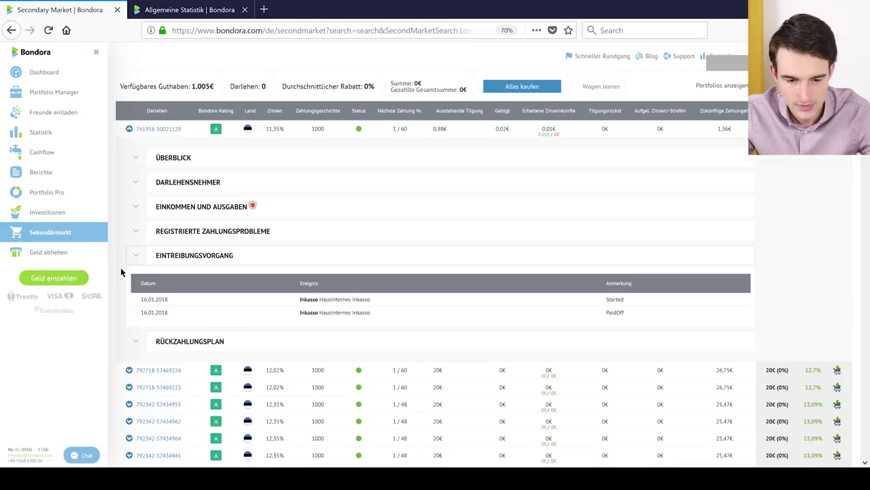
Step: Expand the loan's Rückzahlungsplan section and examine its paid and scheduled repayments with their amounts, principal and interest
left_click(136, 341)
scroll(774, 320, "down", 3)
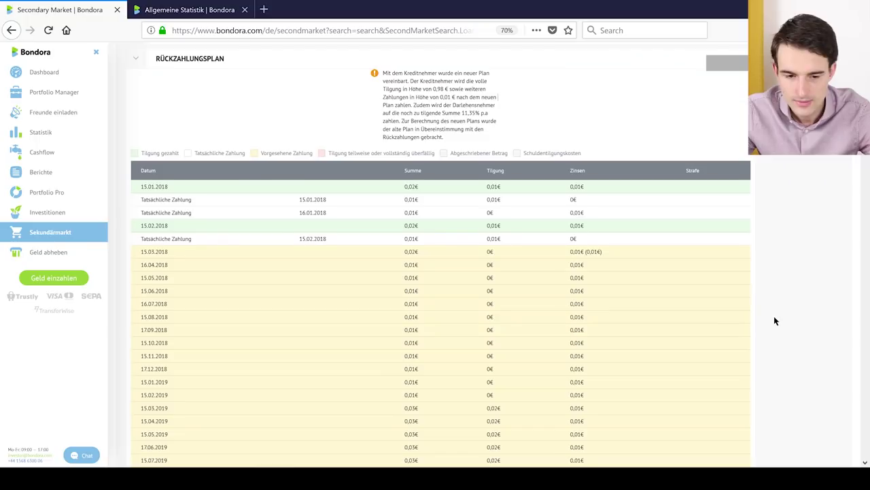
scroll(774, 320, "down", 1)
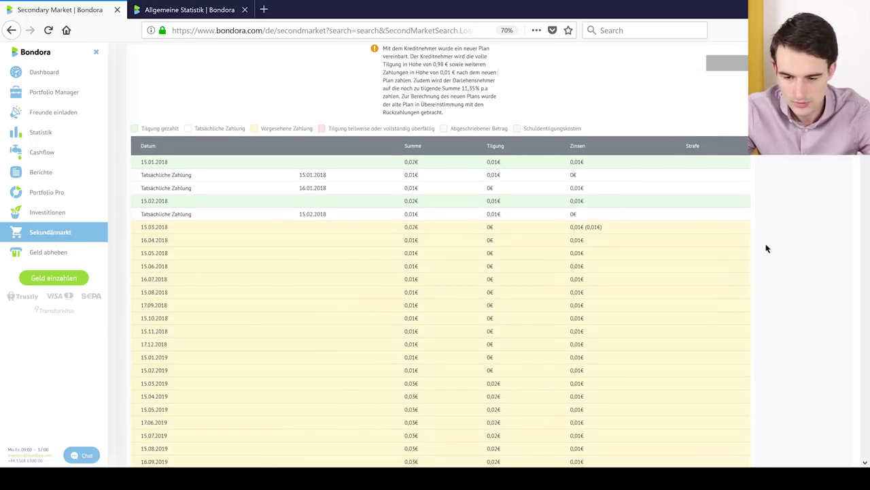
scroll(805, 254, "down", 1)
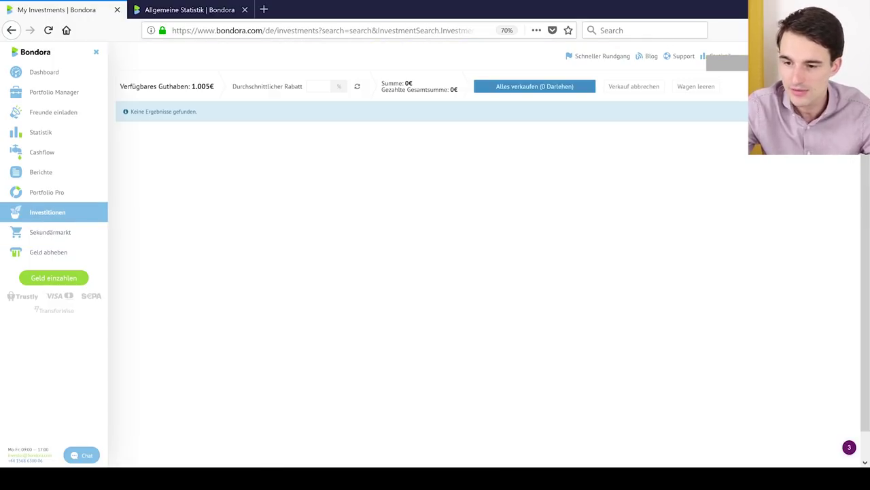
left_click(27, 454)
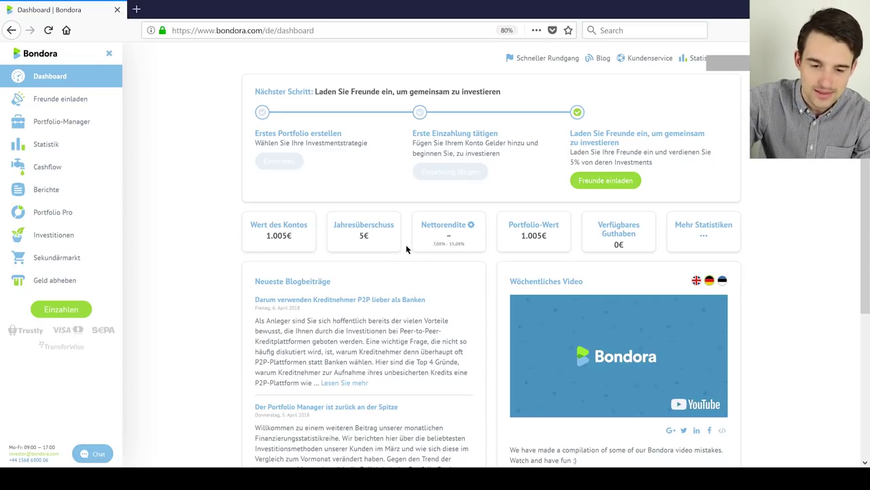
Step: In the dashboard's Nettorendite settings, enable only the forecast-based calculation of the account value (Kontowert) and save
left_click(474, 230)
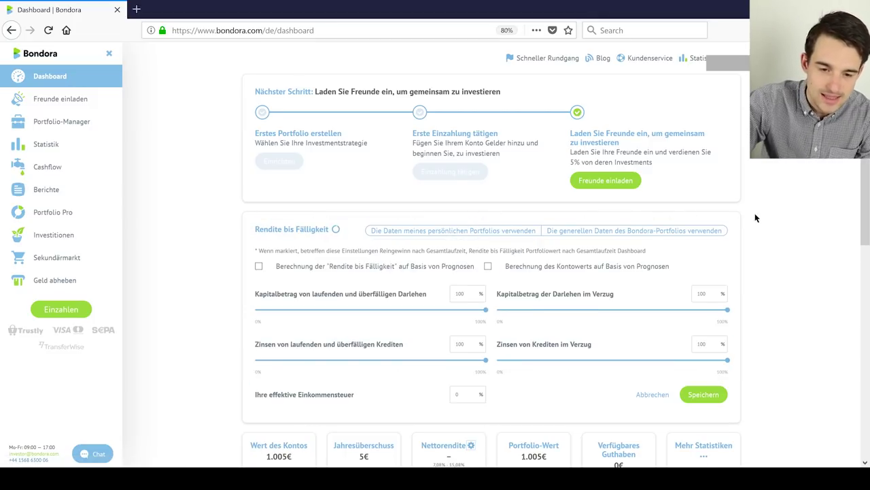
scroll(755, 218, "down", 1)
left_click(259, 235)
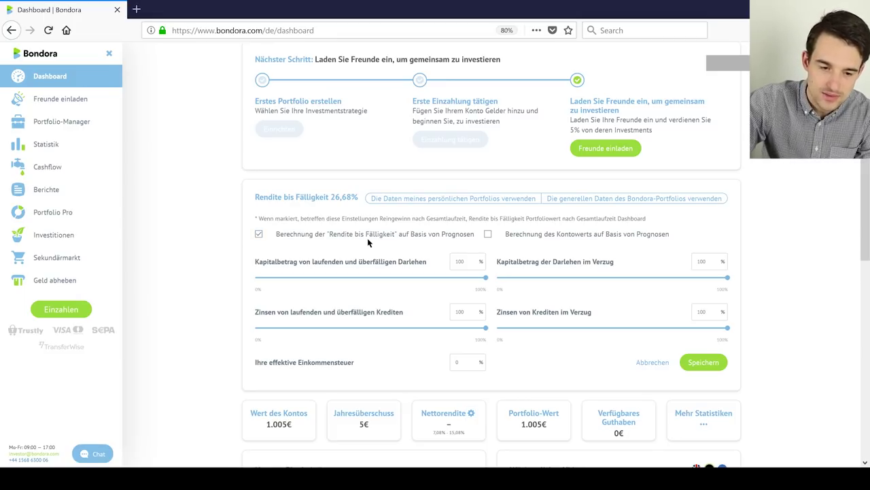
left_click(259, 236)
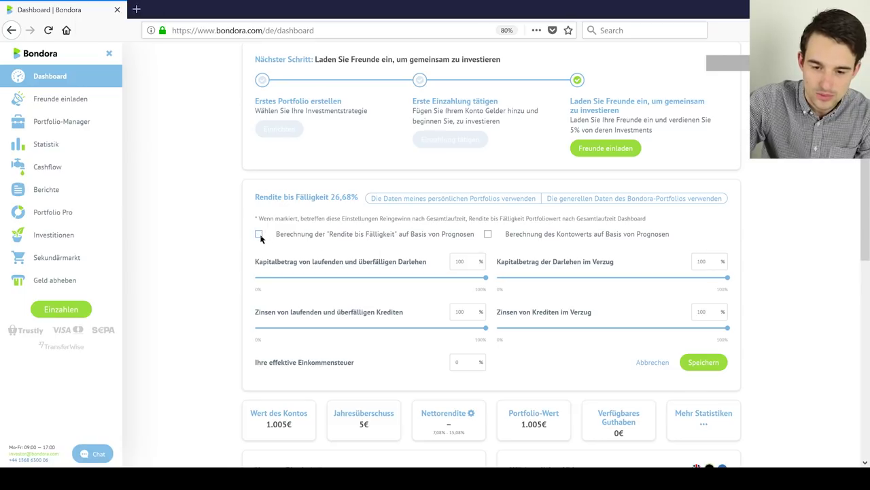
left_click(489, 235)
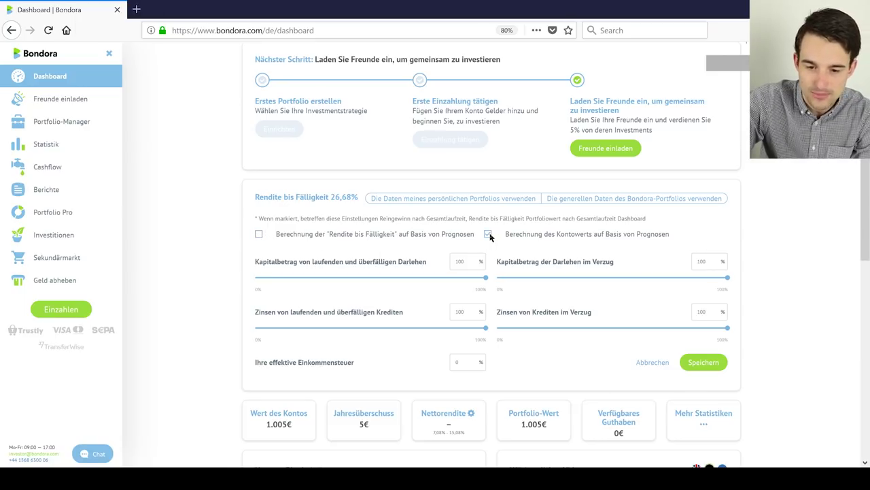
left_click(711, 371)
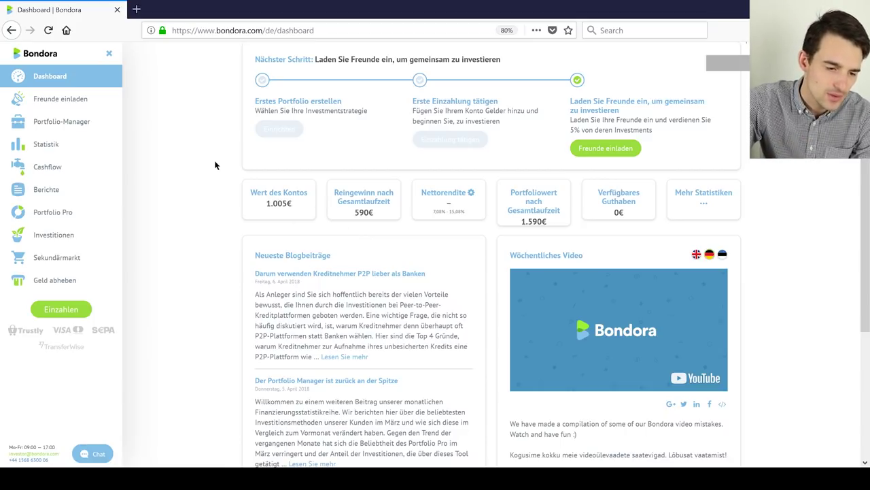
Step: Open the Investitionen list, sort it by Status in ascending and descending order, and look through the purchased loans
left_click(68, 238)
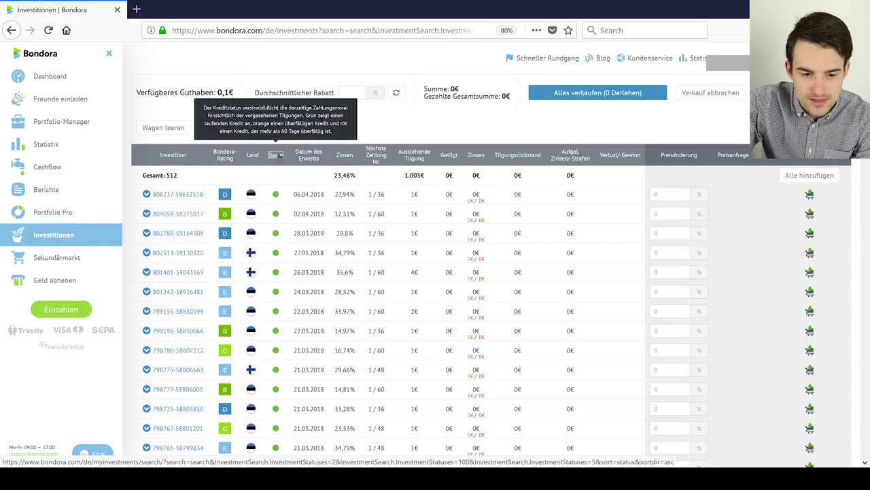
left_click(276, 155)
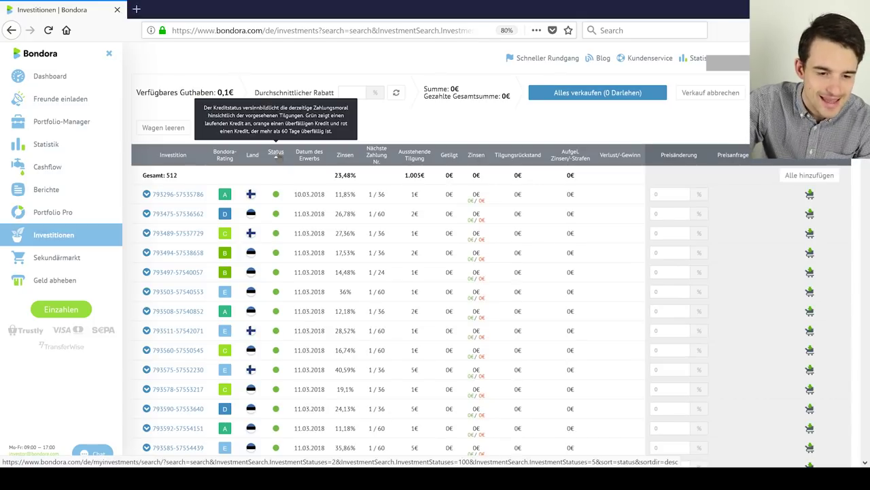
left_click(276, 155)
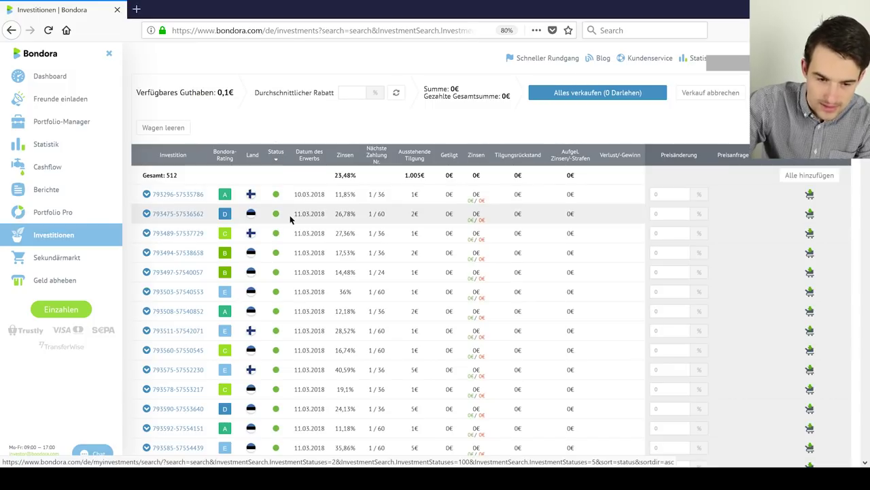
scroll(290, 219, "down", 3)
scroll(291, 219, "up", 3)
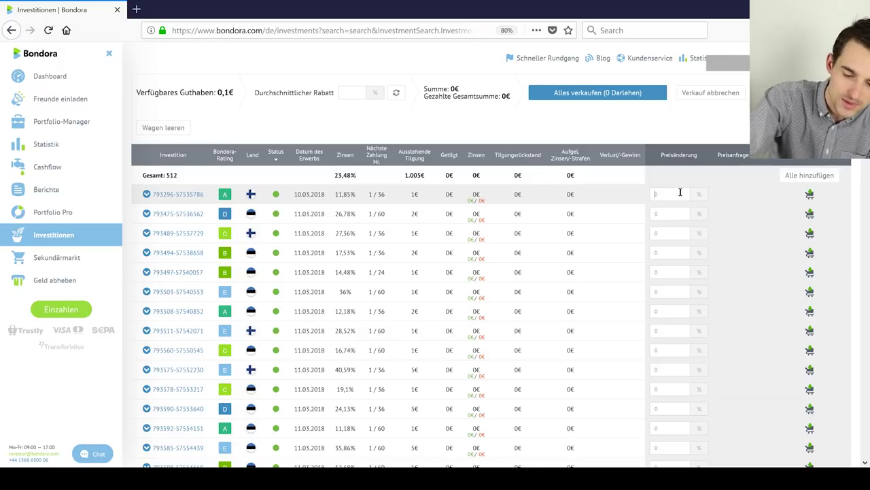
Step: Try adding the first listed investment to the sales cart at a price change of -5 % and again at 5 %, removing it each time
type("-5")
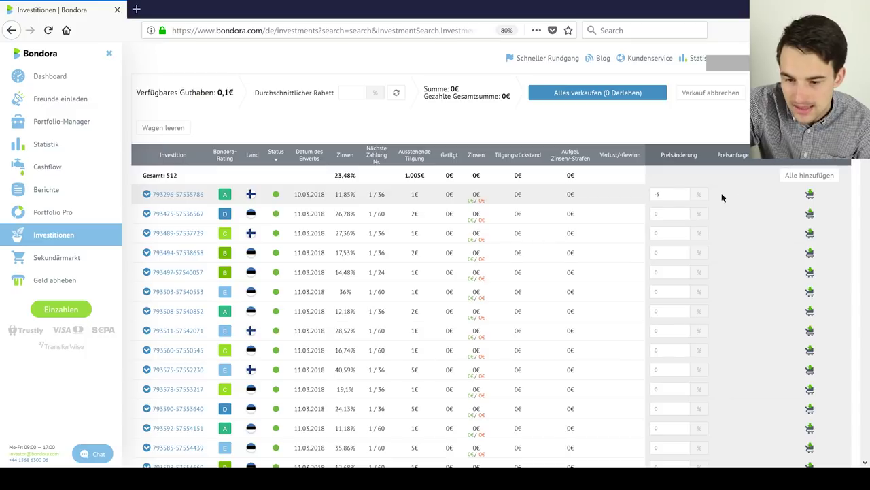
left_click(809, 194)
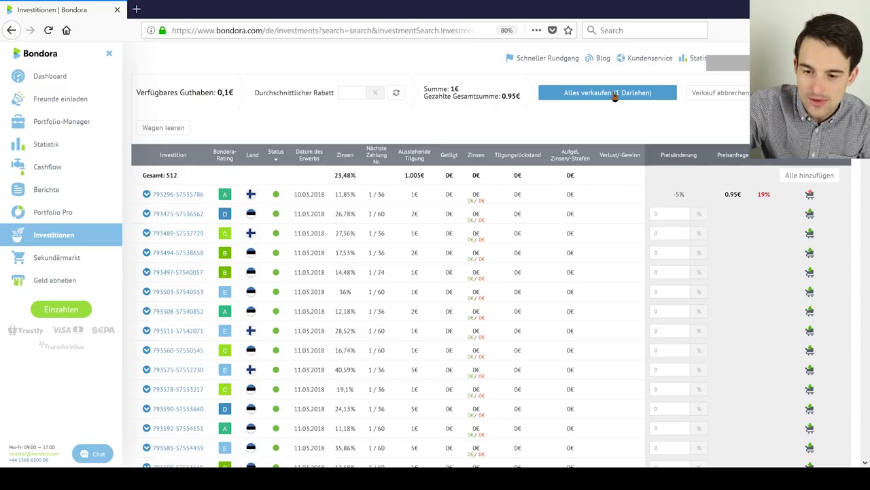
left_click(811, 196)
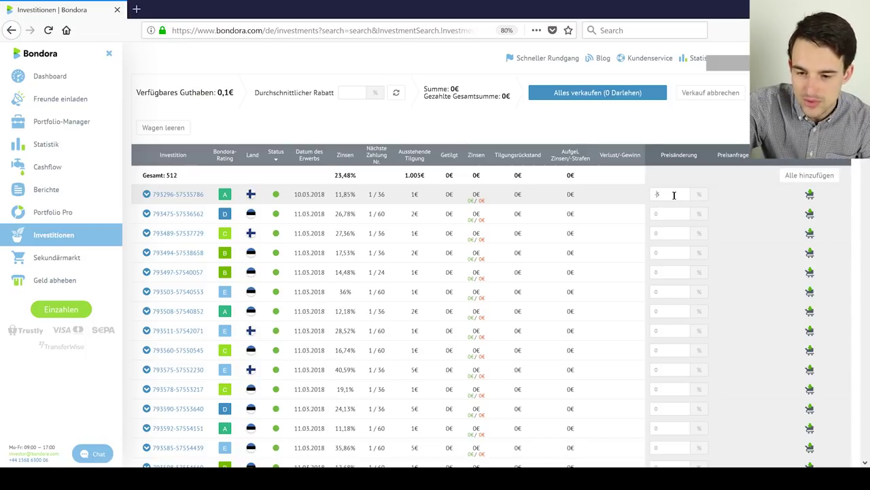
left_click(811, 195)
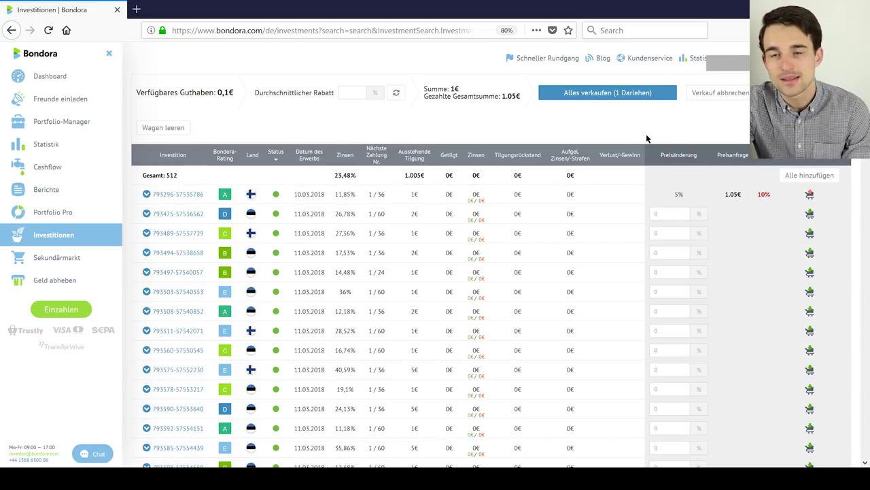
left_click(810, 195)
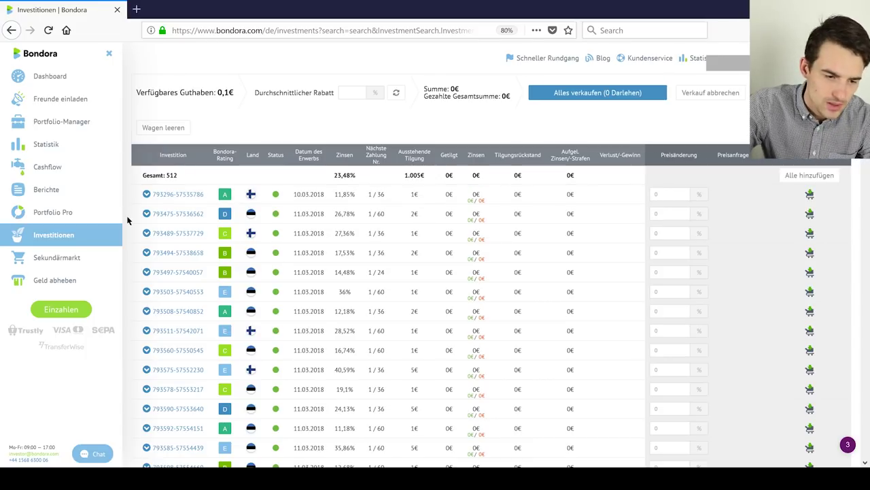
Step: Check the Portfolio Pro overview and return to the dashboard to view the detailed account statistics under Mehr Statistiken
left_click(59, 215)
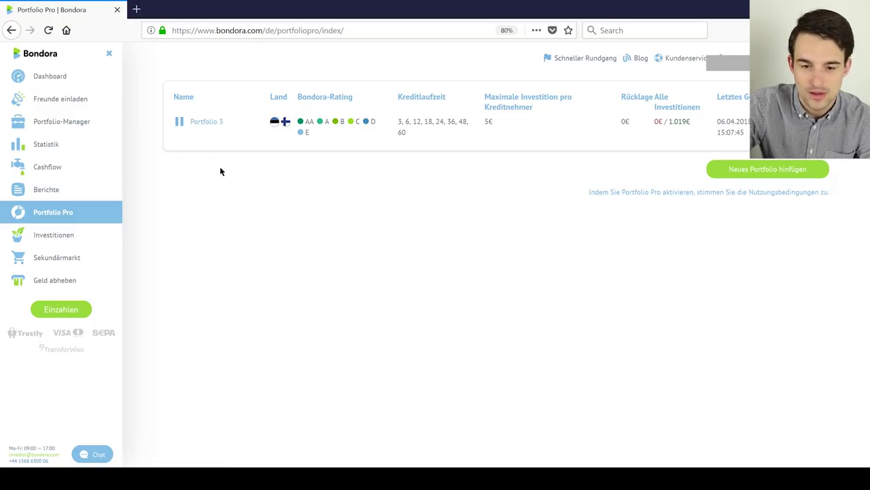
left_click(57, 80)
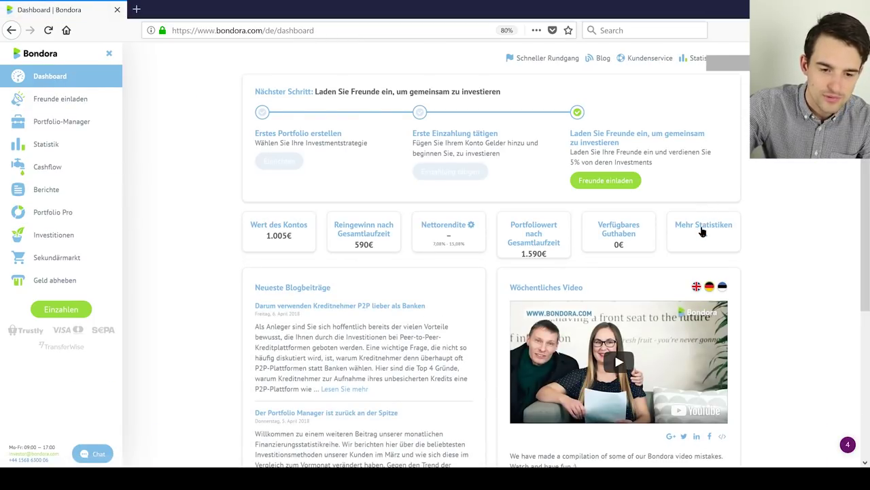
left_click(703, 230)
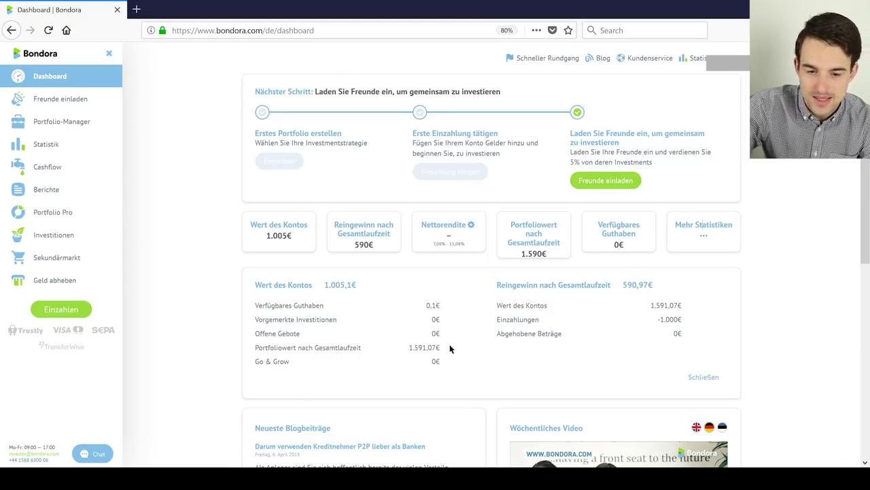
Step: Disable the forecast-based calculation of the account value in the Nettorendite settings and save
left_click(471, 227)
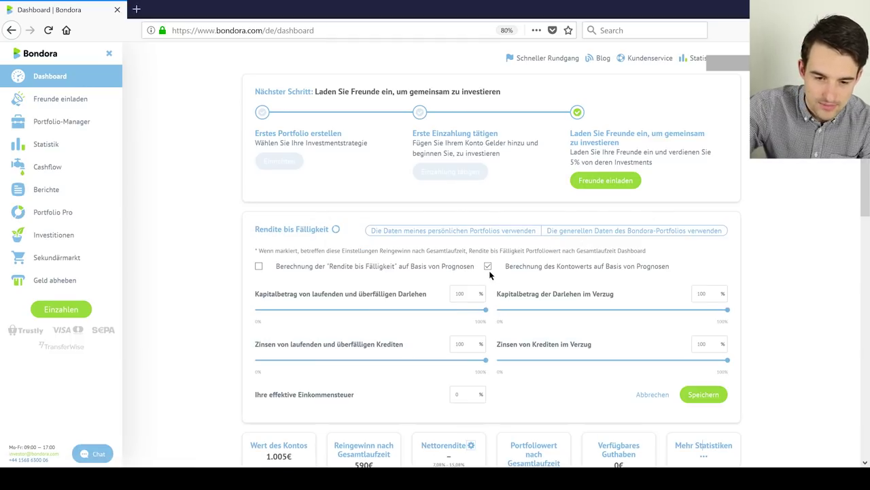
left_click(487, 266)
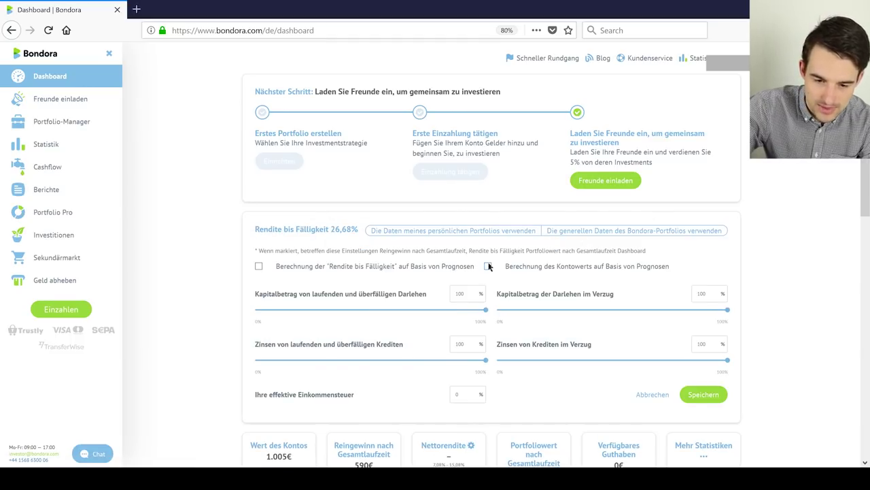
left_click(704, 396)
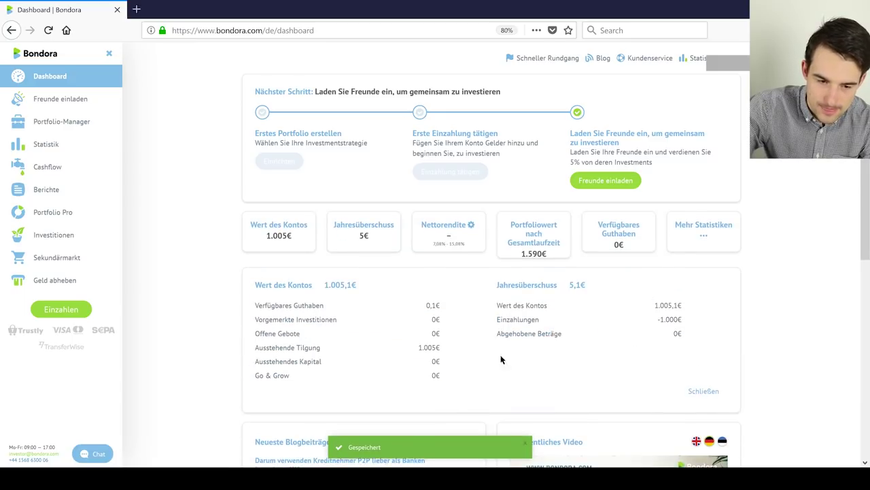